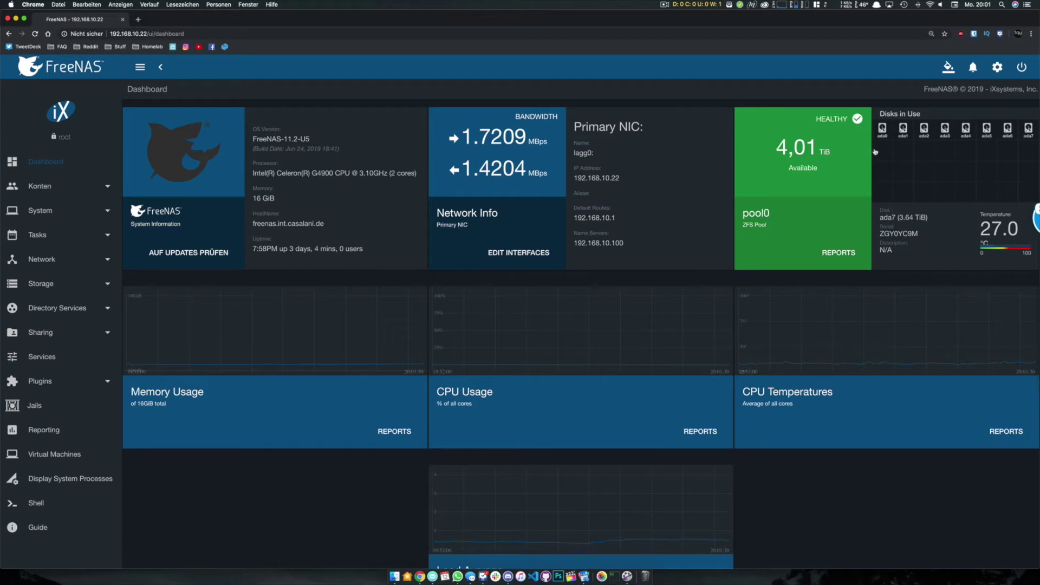
Look over the rest of the dashboard, then view the groups and users lists under Konten.
scroll(803, 266, down, 3)
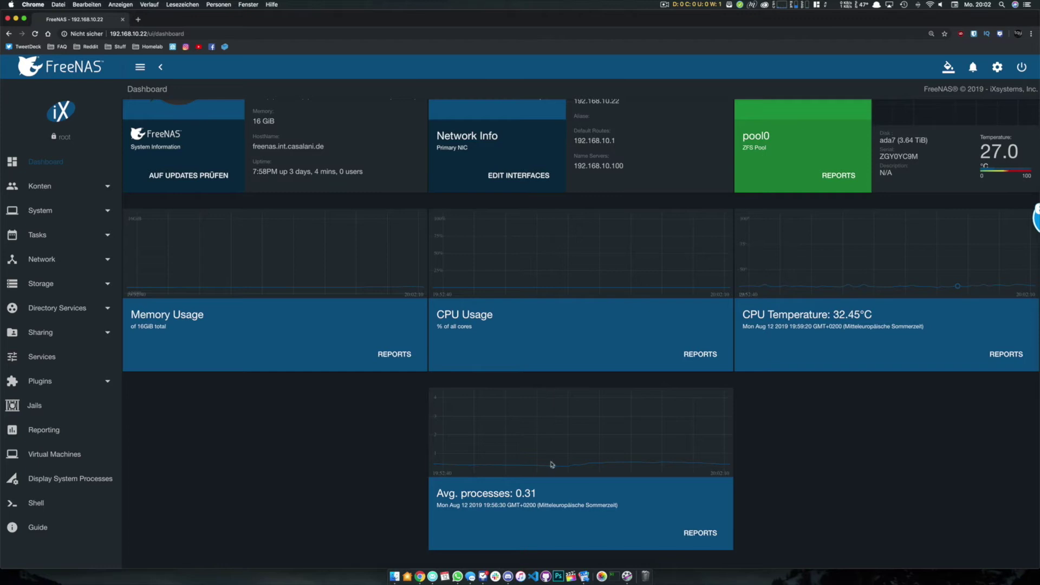
click(65, 188)
click(65, 209)
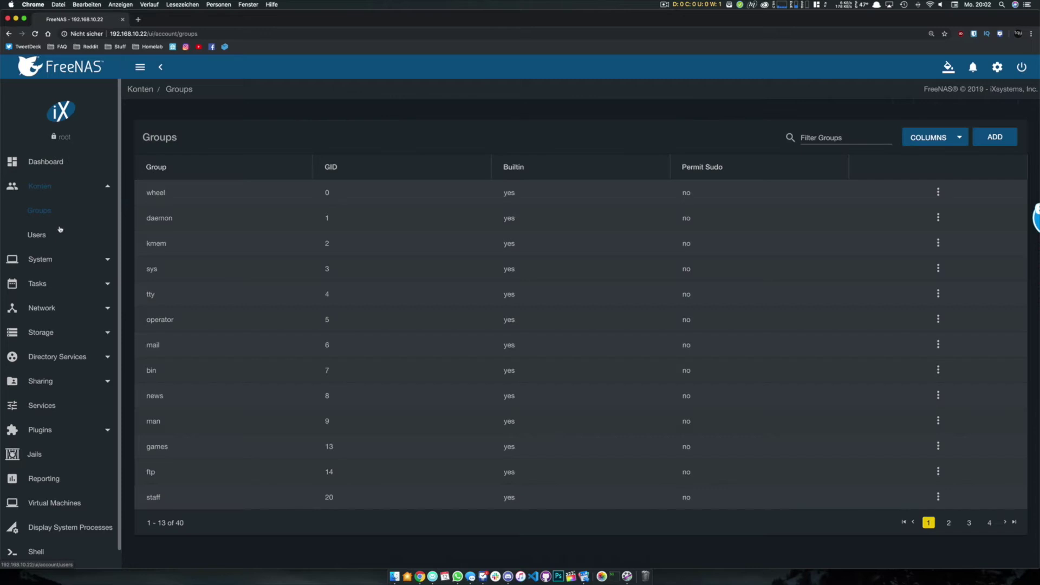
click(59, 232)
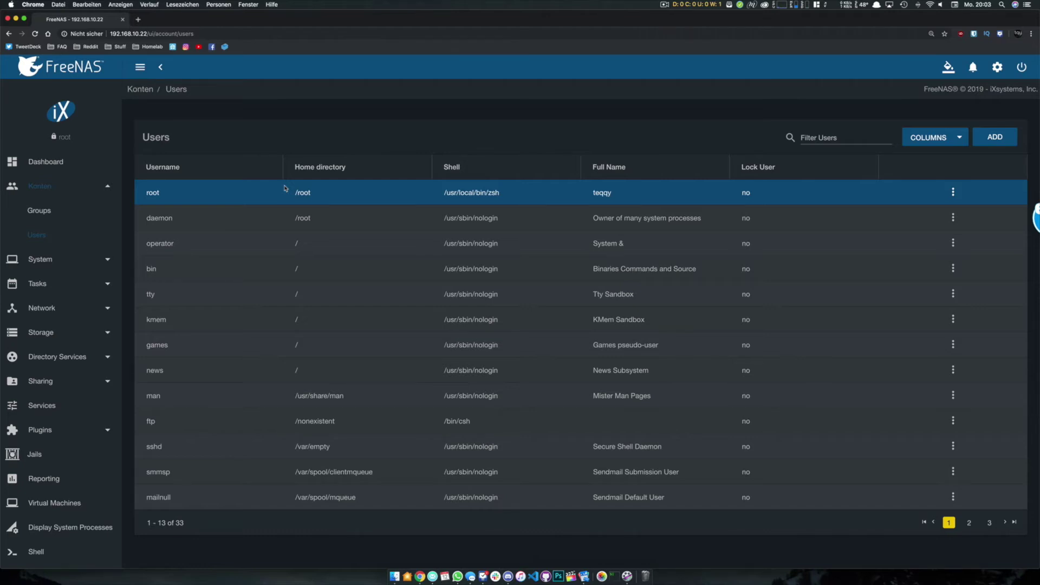
View the System General settings and inspect the available web interface protocols, leaving the selection as it is.
click(91, 260)
click(57, 237)
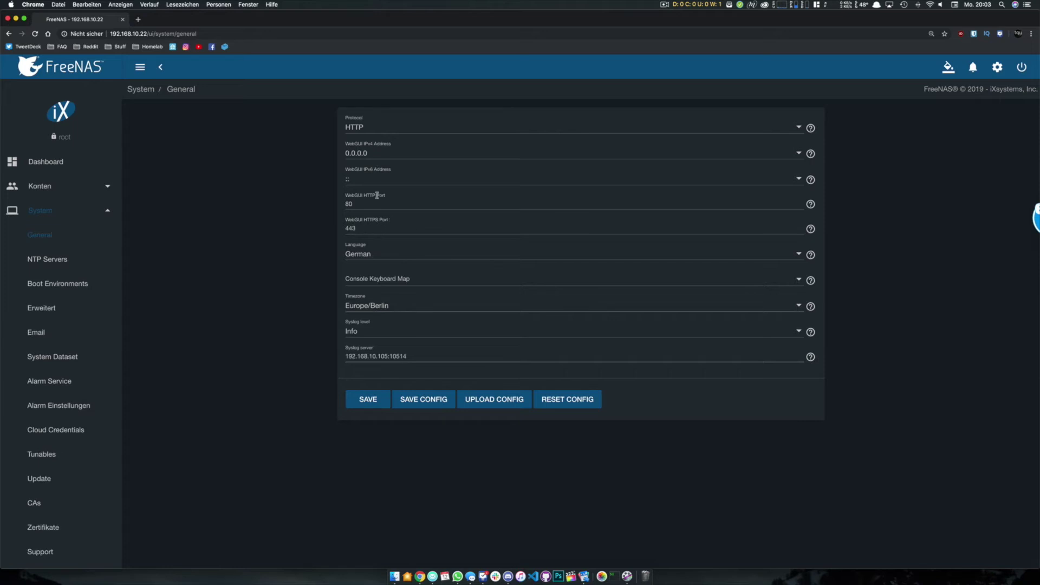
click(360, 126)
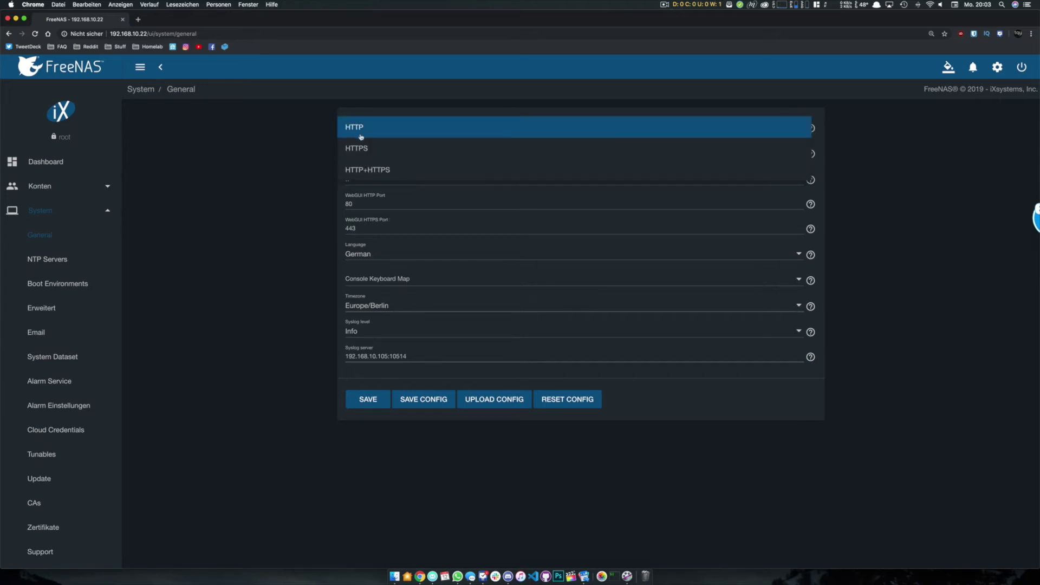
click(279, 218)
click(405, 128)
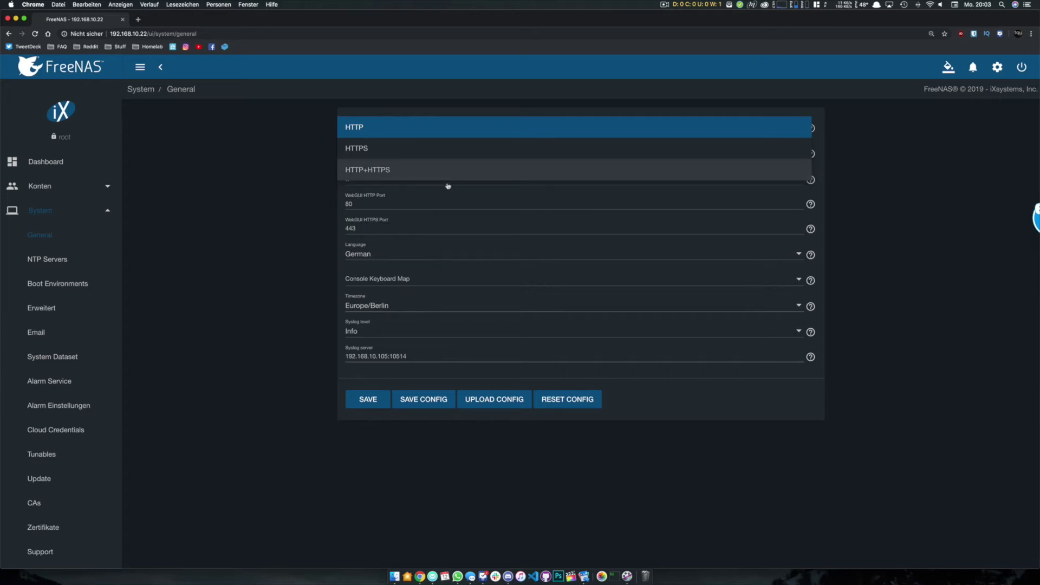
click(283, 228)
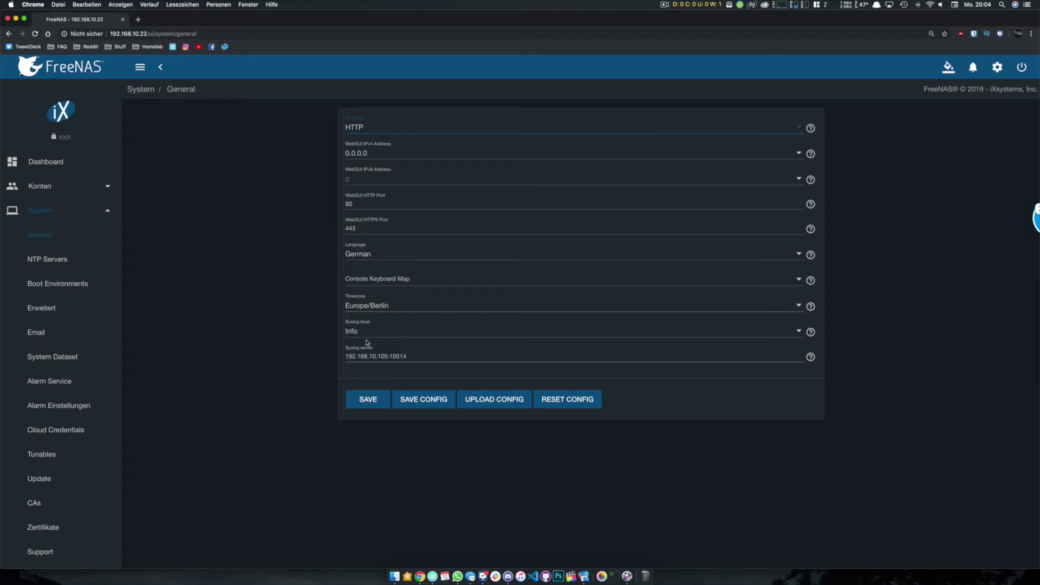
Highlight the syslog server address in the General settings to examine it, leaving it unedited.
drag(421, 354, 332, 361)
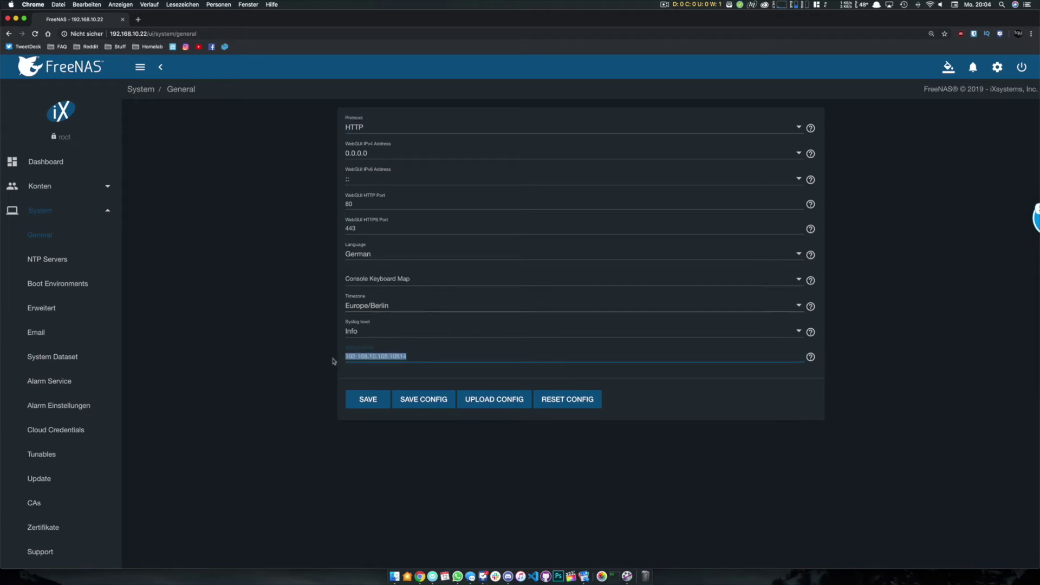
click(284, 361)
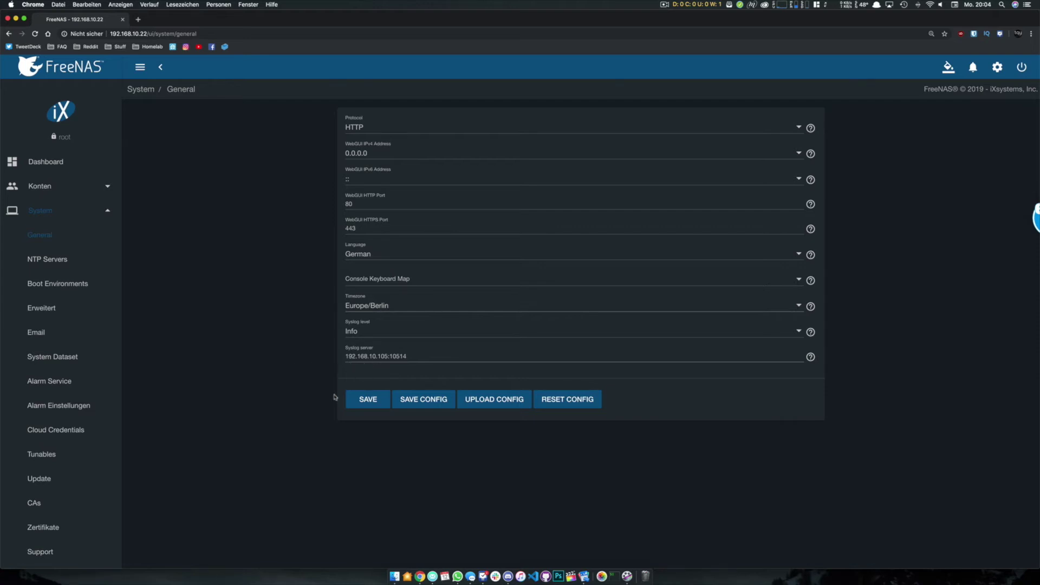
drag(409, 356, 346, 358)
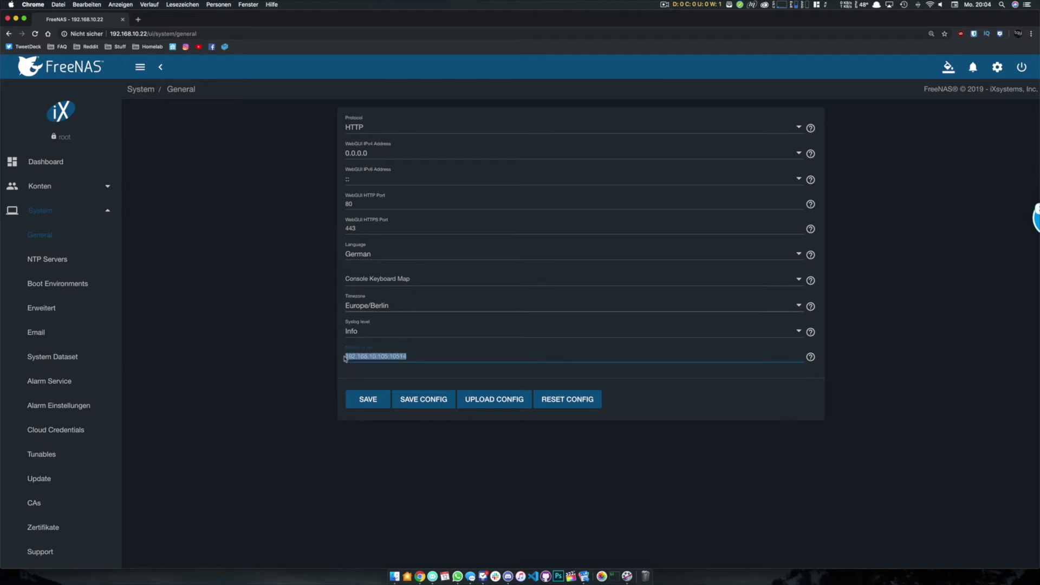
click(310, 376)
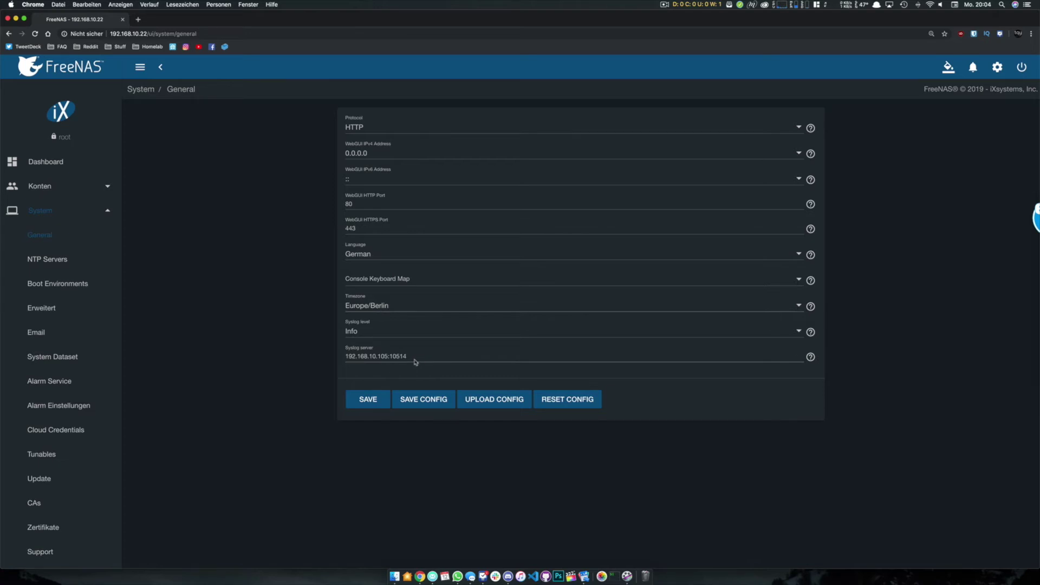
Look through the system's NTP Servers, Erweitert and Email settings.
click(63, 261)
scroll(73, 205, down, 3)
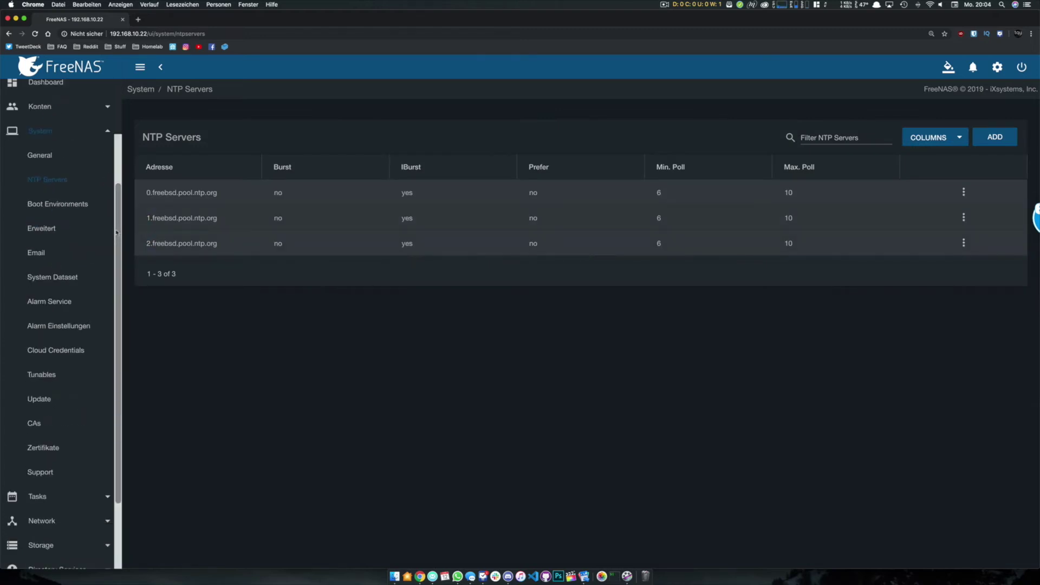
click(67, 227)
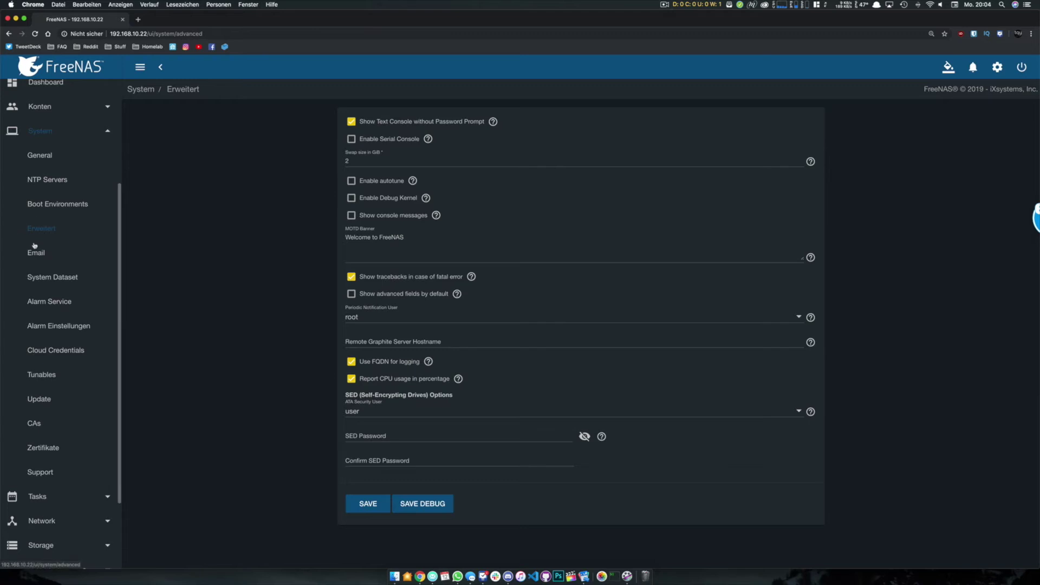
click(57, 253)
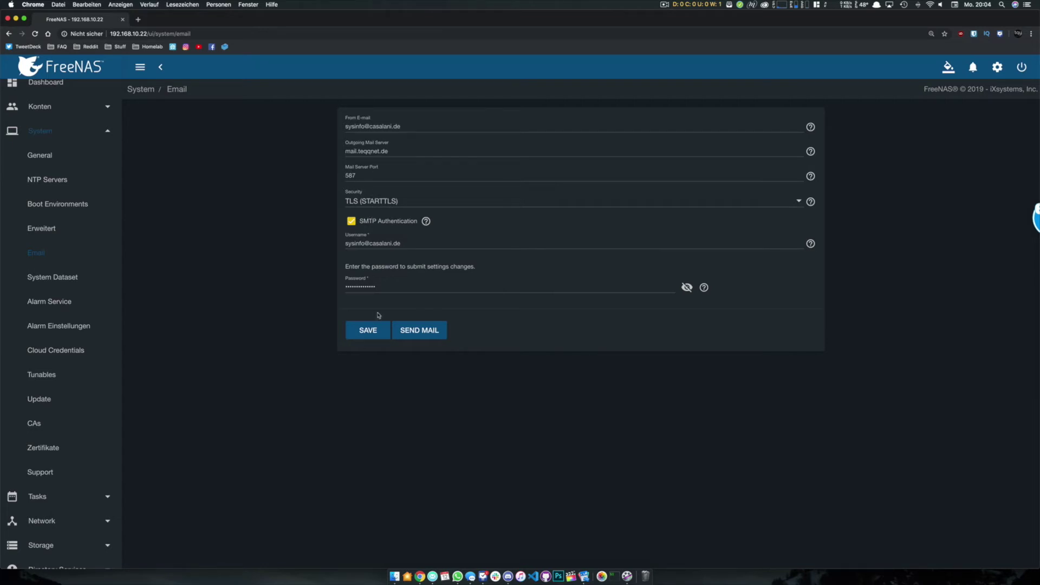
Check the pool choices for the system dataset, keeping pool0 selected, and view the stored cloud credentials.
click(69, 277)
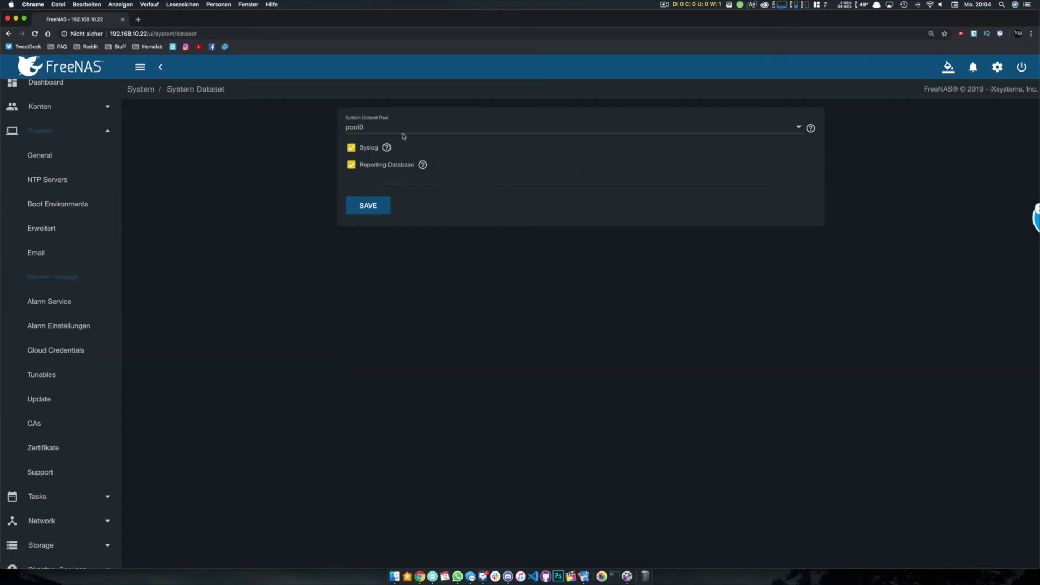
click(405, 130)
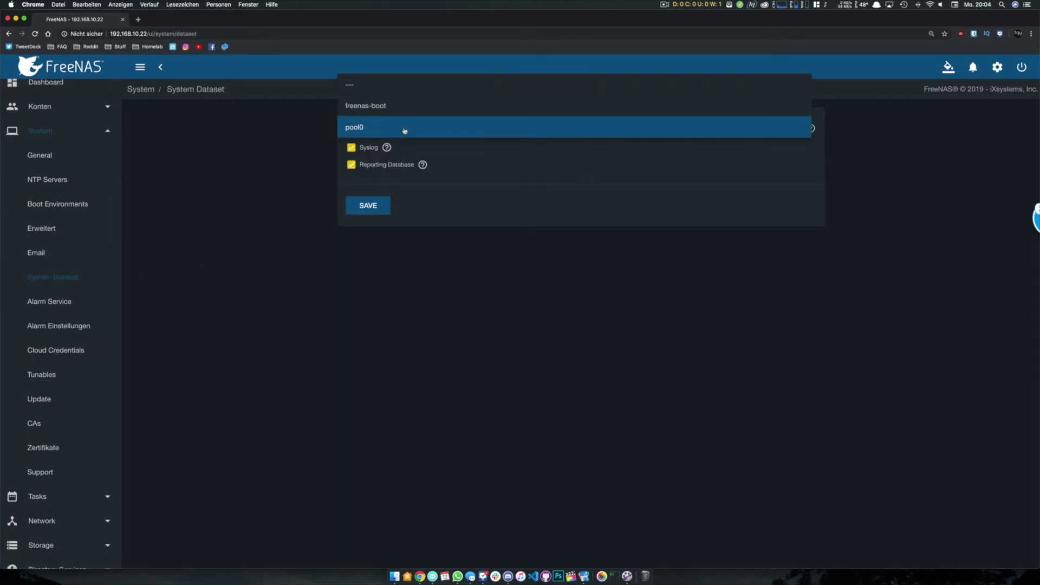
click(374, 130)
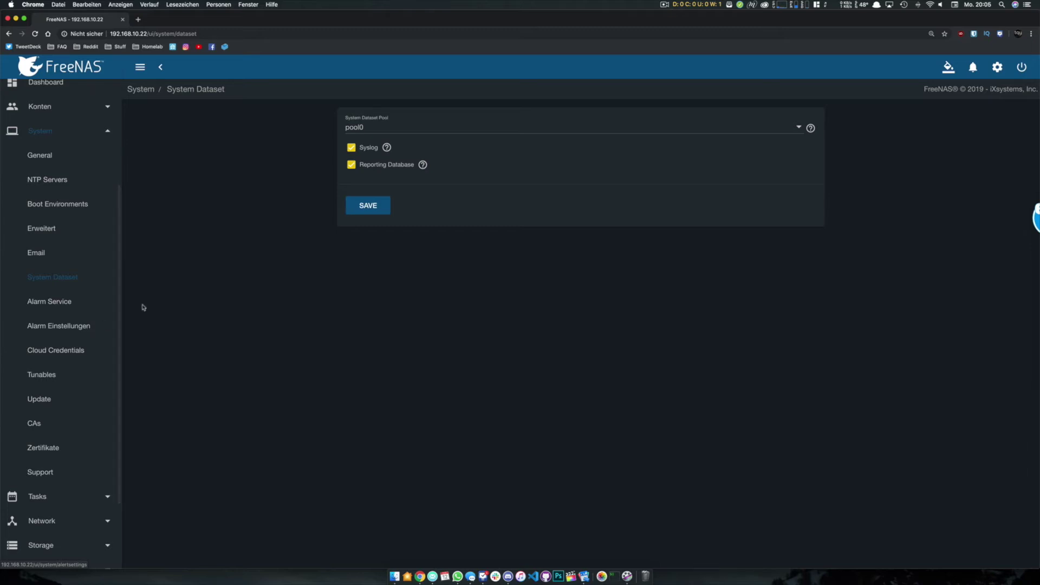
click(84, 352)
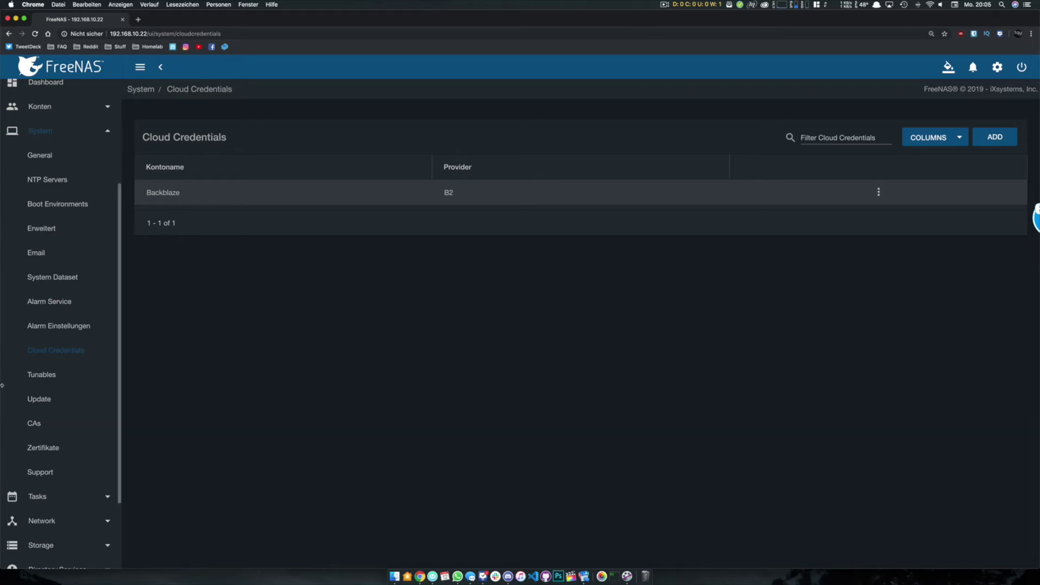
Review the Init/Shutdown Scripts, Rsync Tasks and S.M.A.R.T. Tests among the scheduled tasks.
click(98, 134)
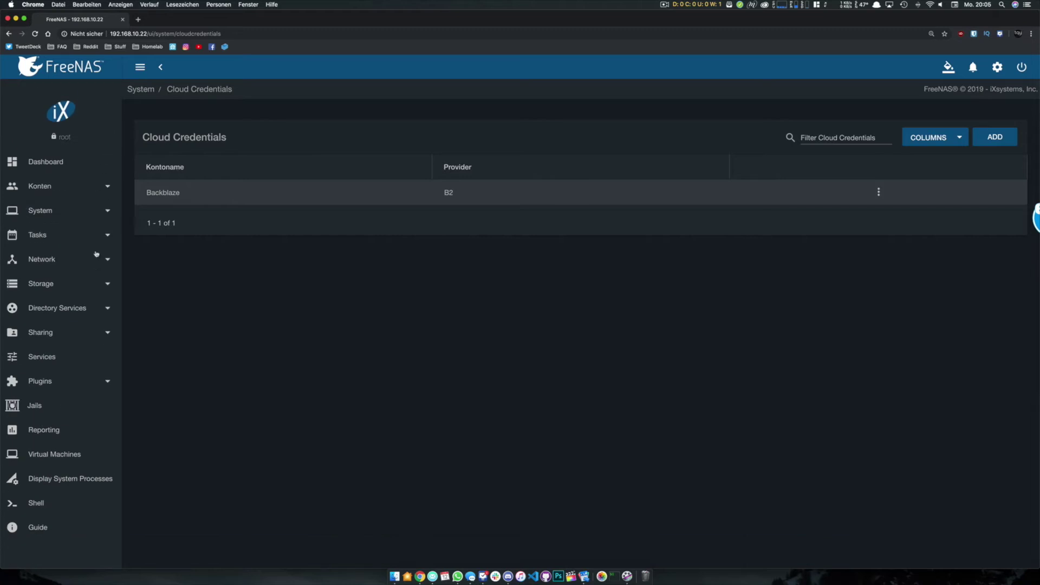
click(100, 239)
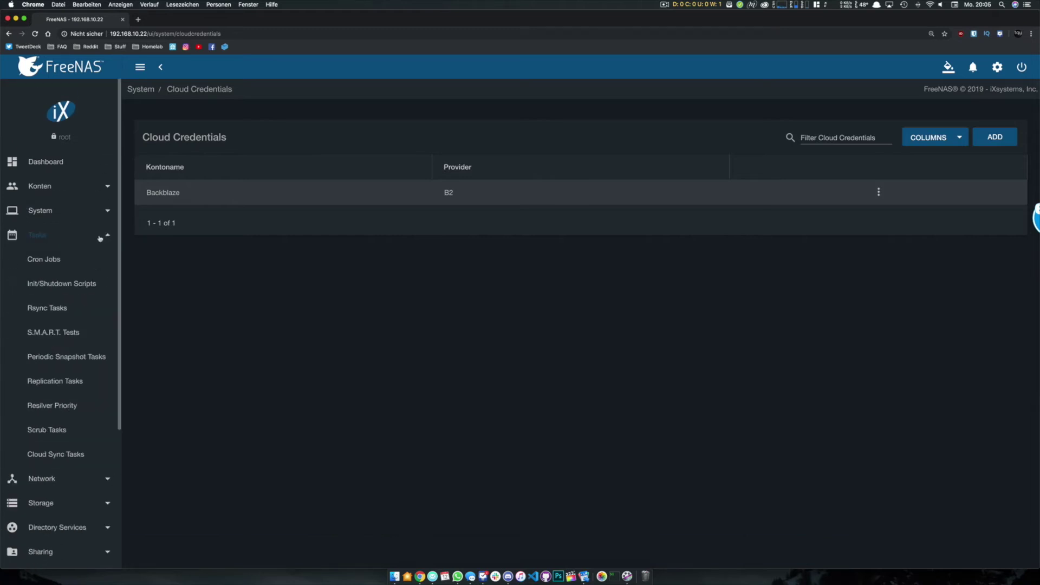
click(84, 287)
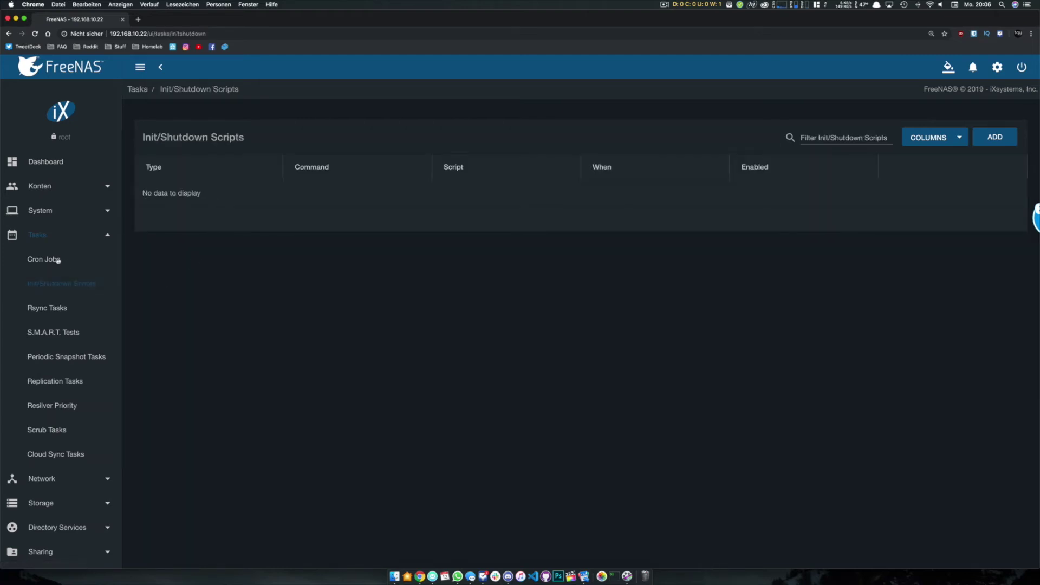
click(63, 315)
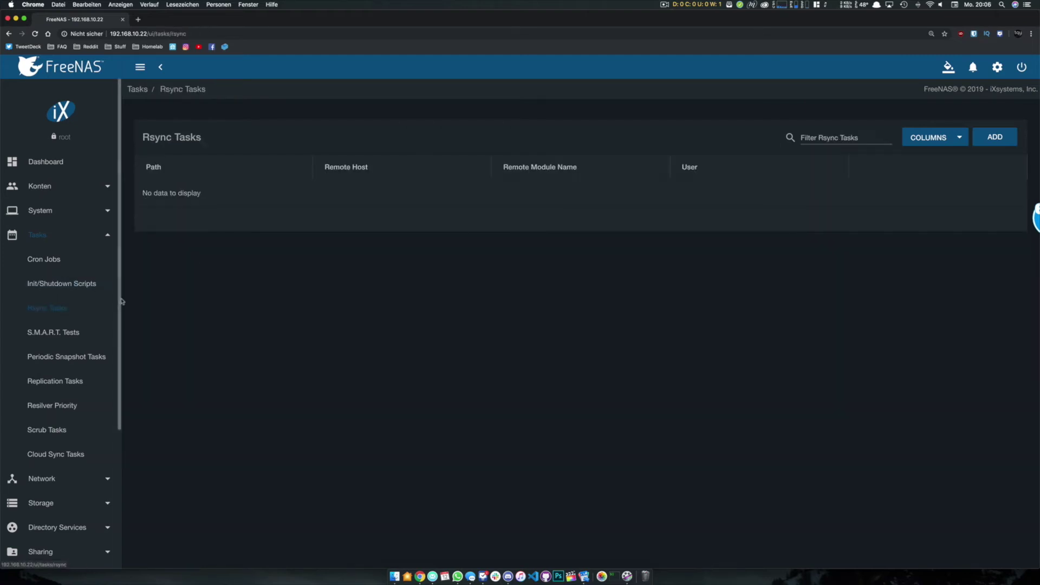
click(92, 335)
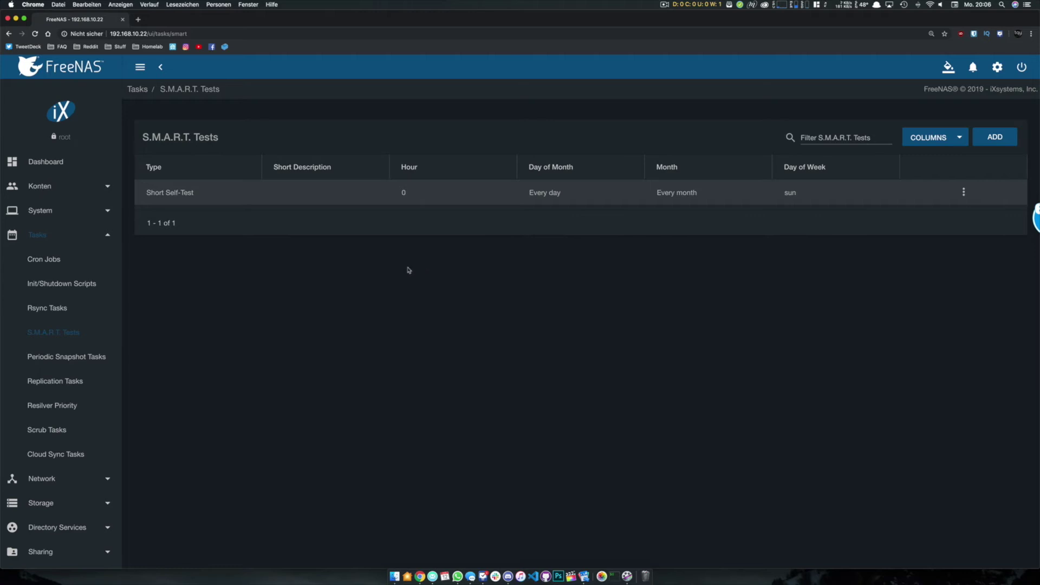
Review the periodic snapshot, replication, resilver priority, scrub and cloud sync task pages.
click(92, 362)
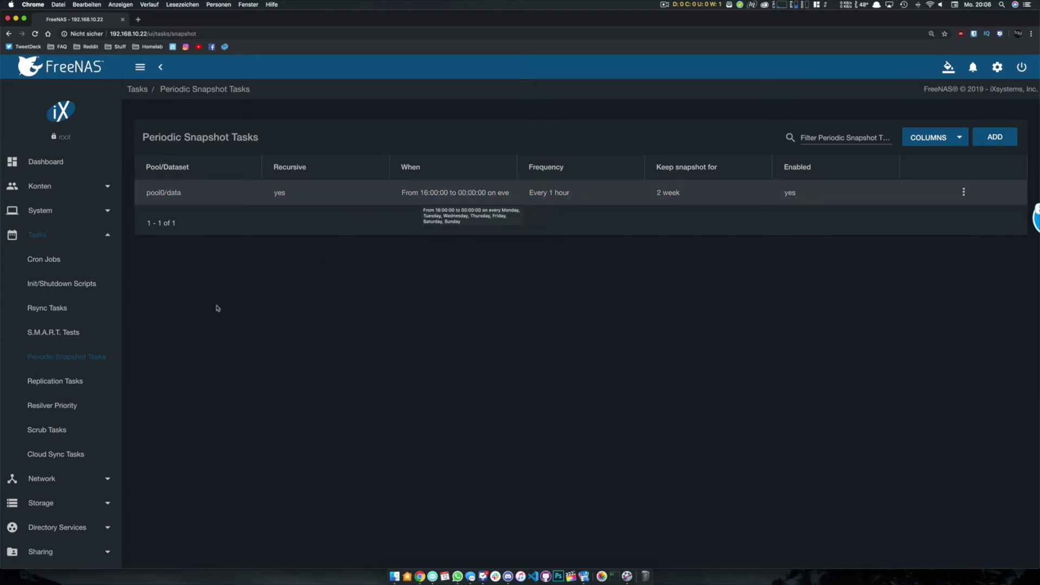
click(70, 380)
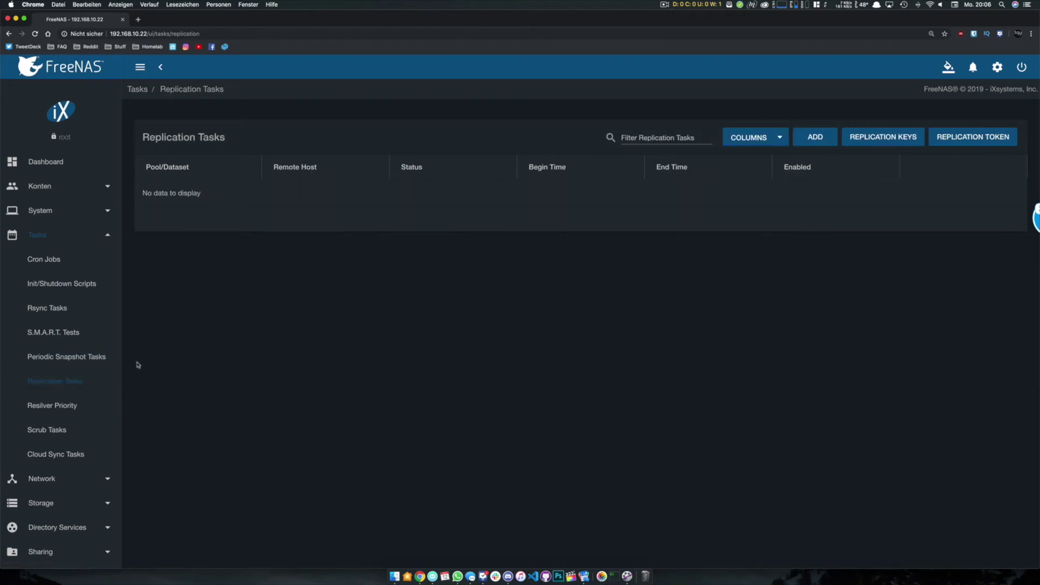
click(69, 406)
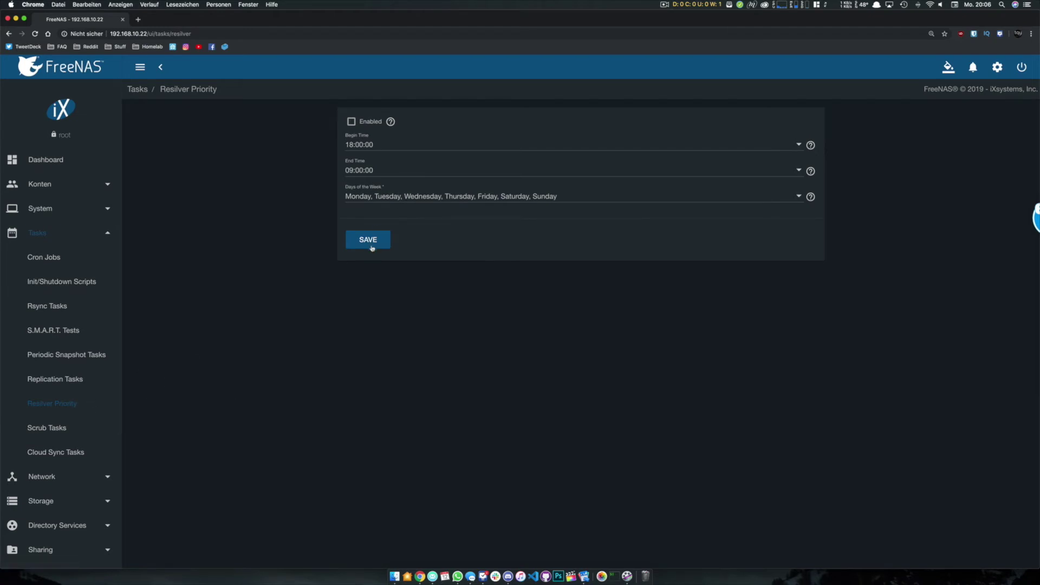
click(79, 430)
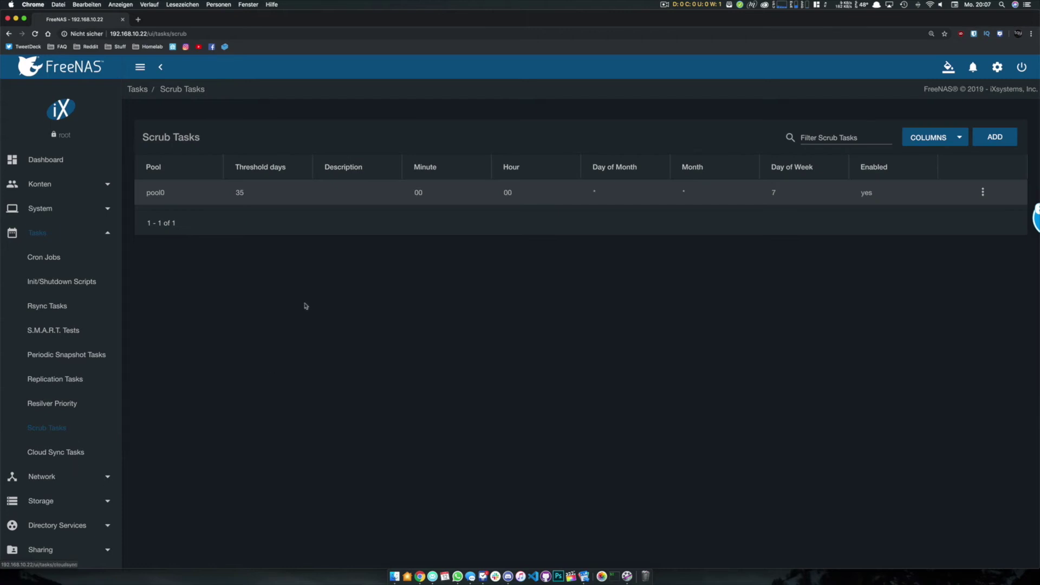
click(348, 208)
click(68, 450)
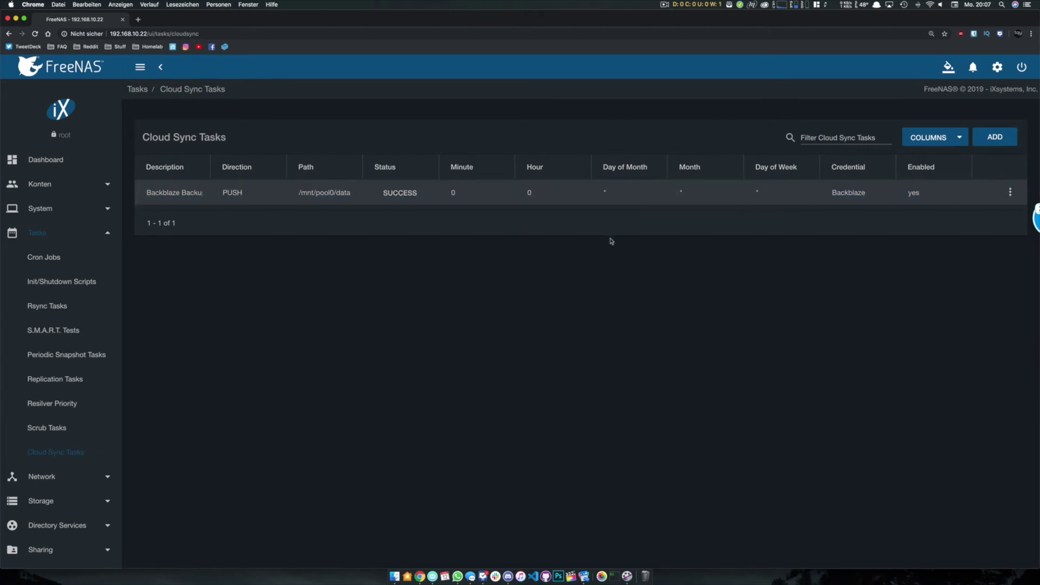
Examine the network's global configuration, interfaces and IPMI settings.
click(72, 232)
click(70, 260)
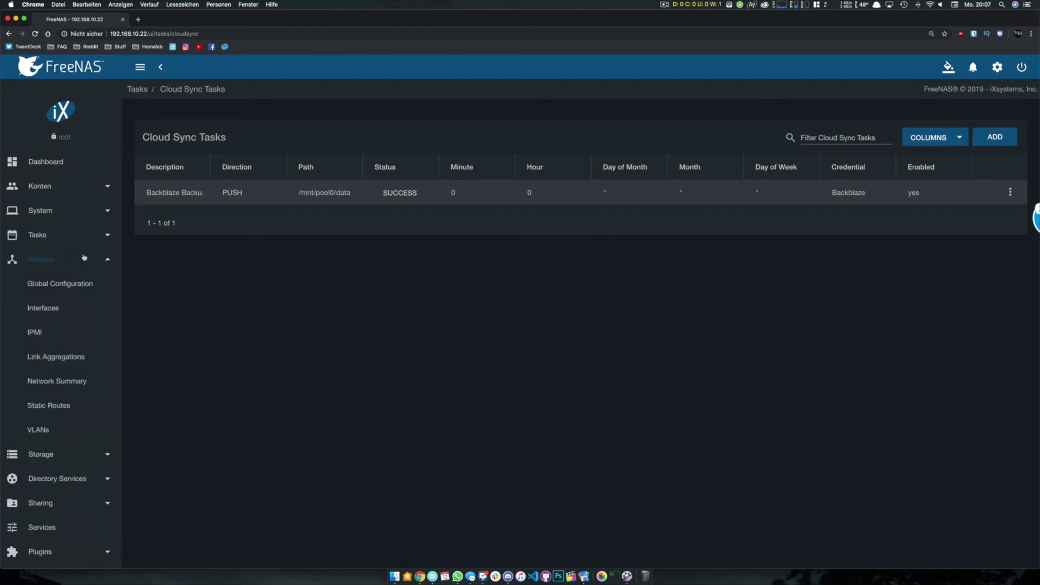
click(86, 285)
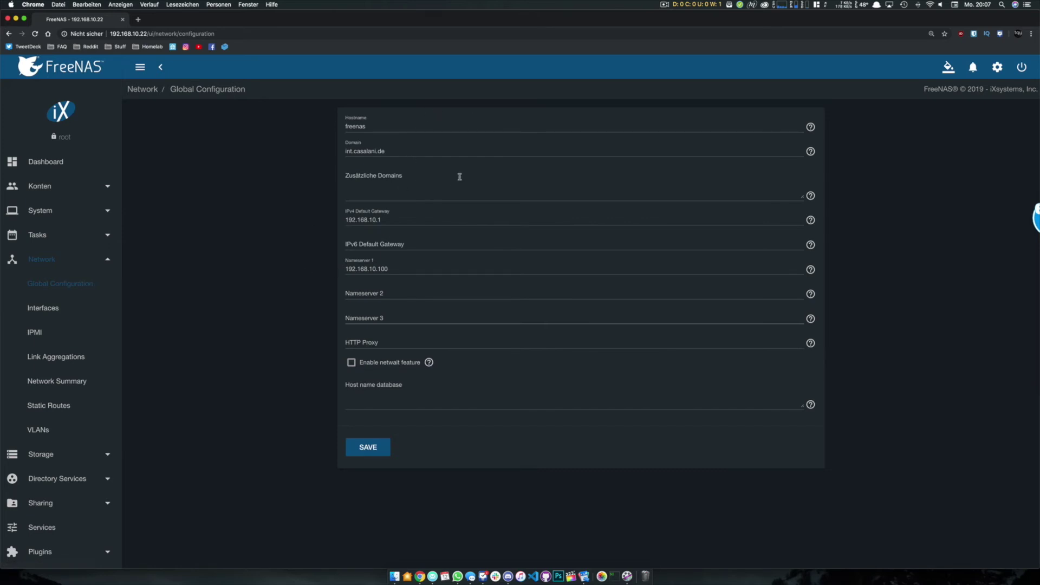
click(57, 309)
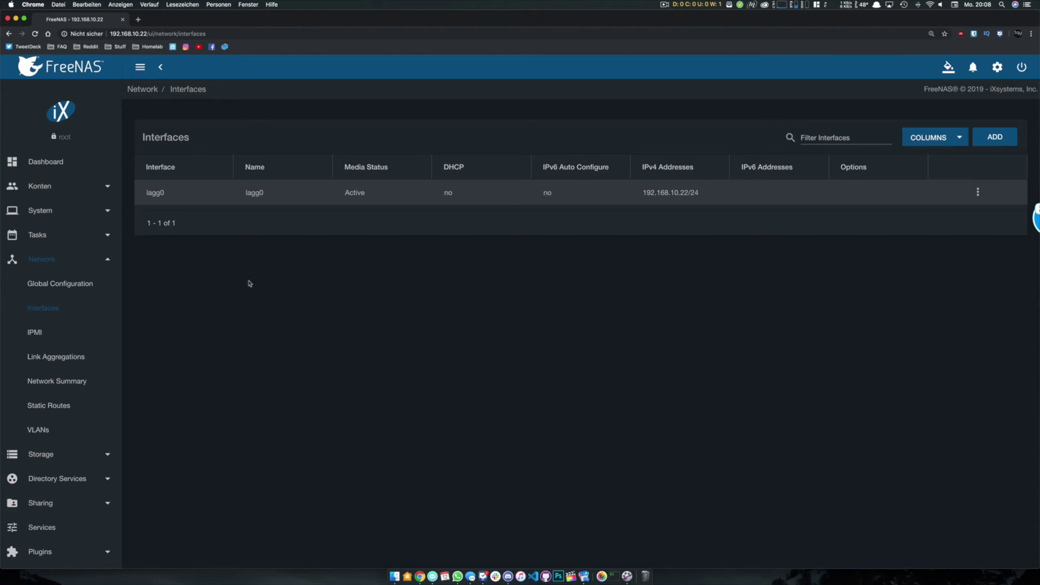
click(58, 333)
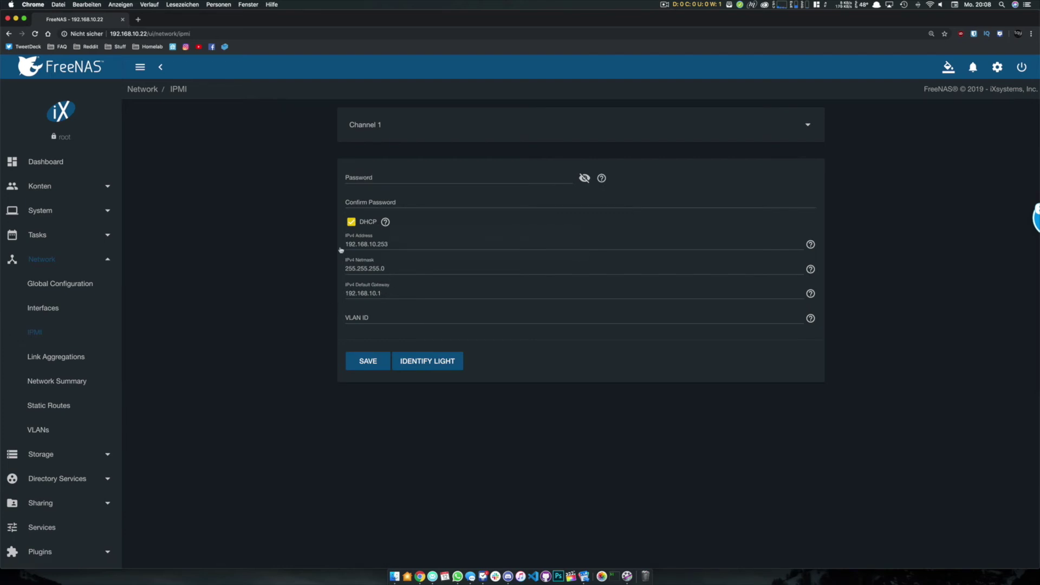
Look through the link aggregations, network summary, static routes and VLANs of the network configuration.
click(90, 357)
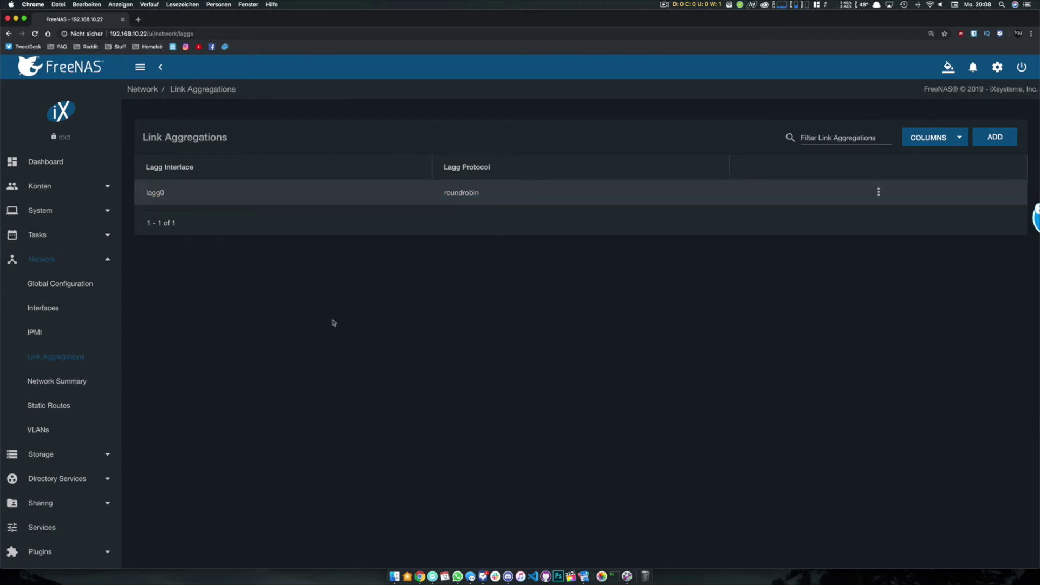
click(81, 383)
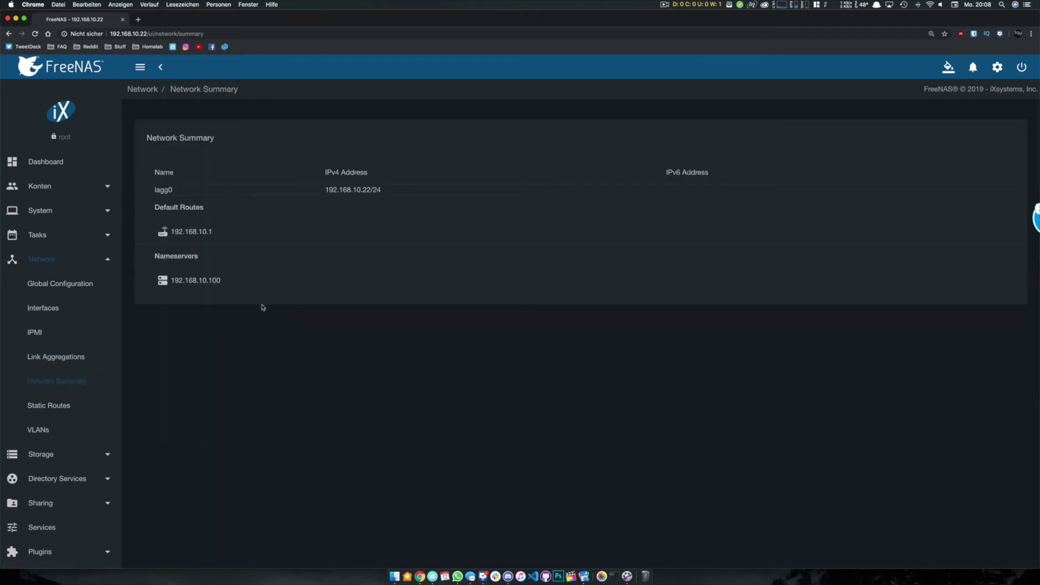
click(80, 411)
click(73, 426)
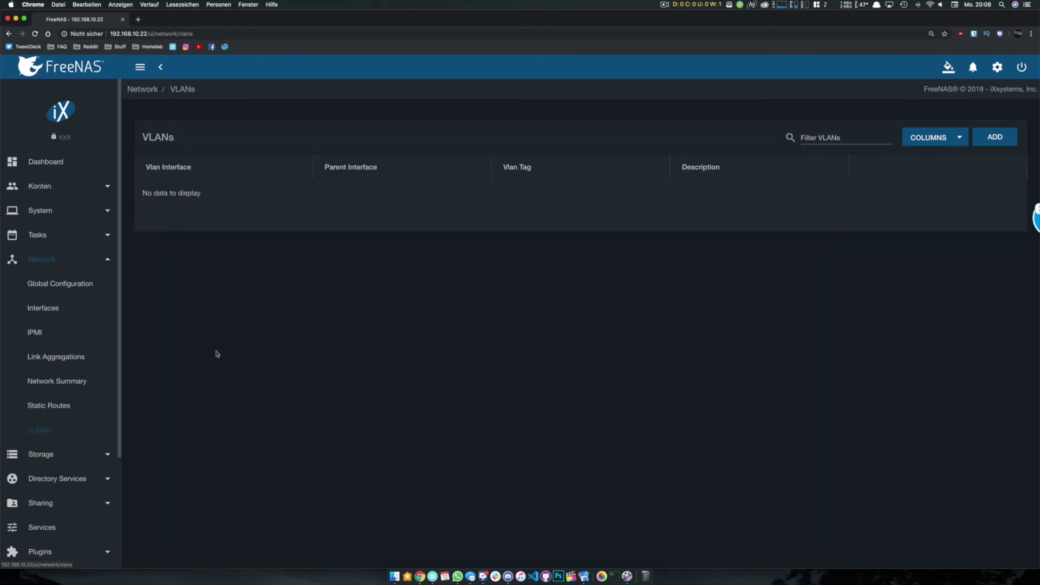
Examine the storage pools, expanding pool0 to go through its datasets, including iocage, timemachine and youtube.
click(108, 261)
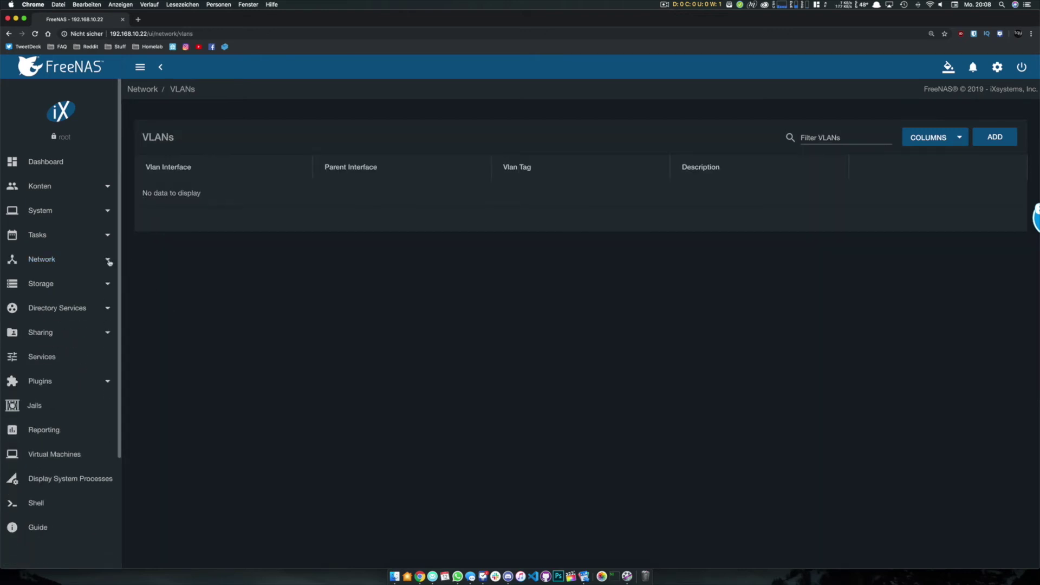
click(106, 281)
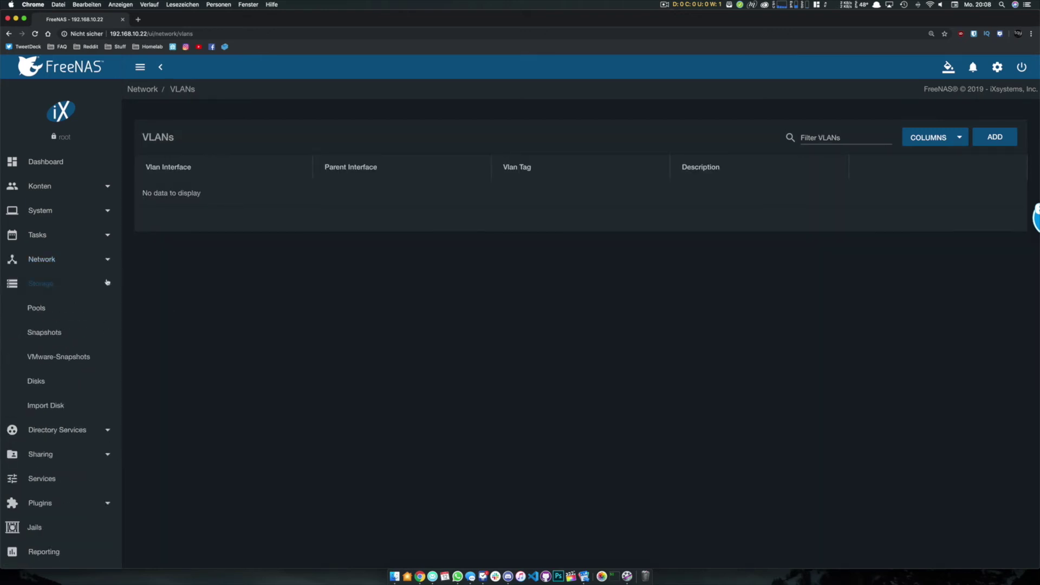
click(53, 308)
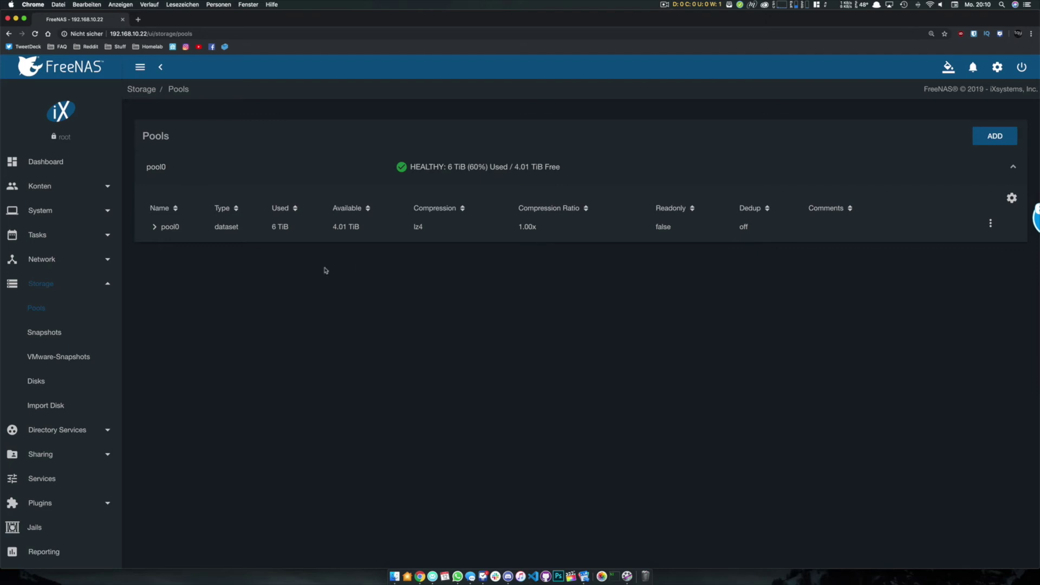
click(155, 227)
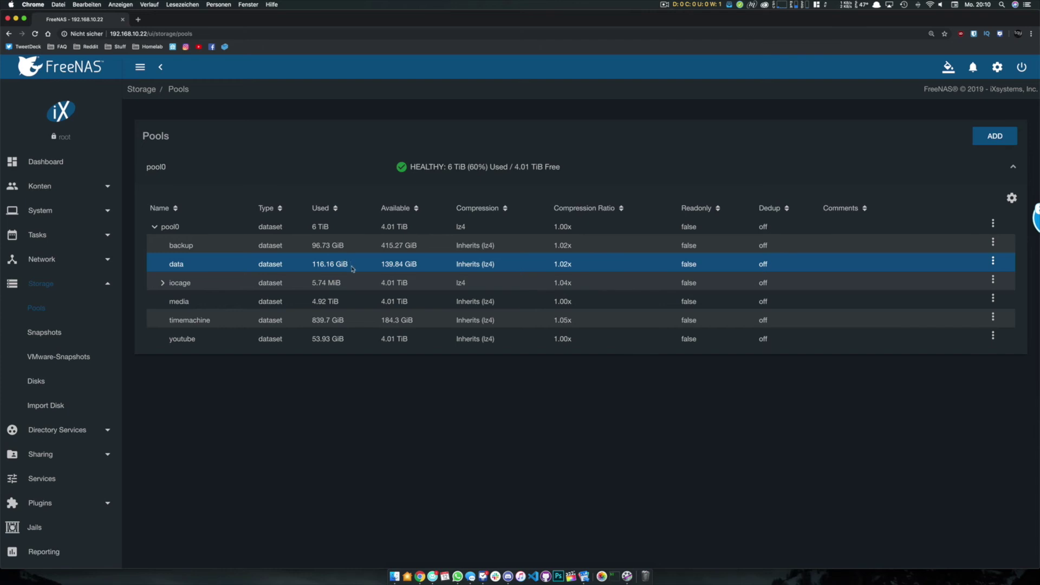
click(355, 288)
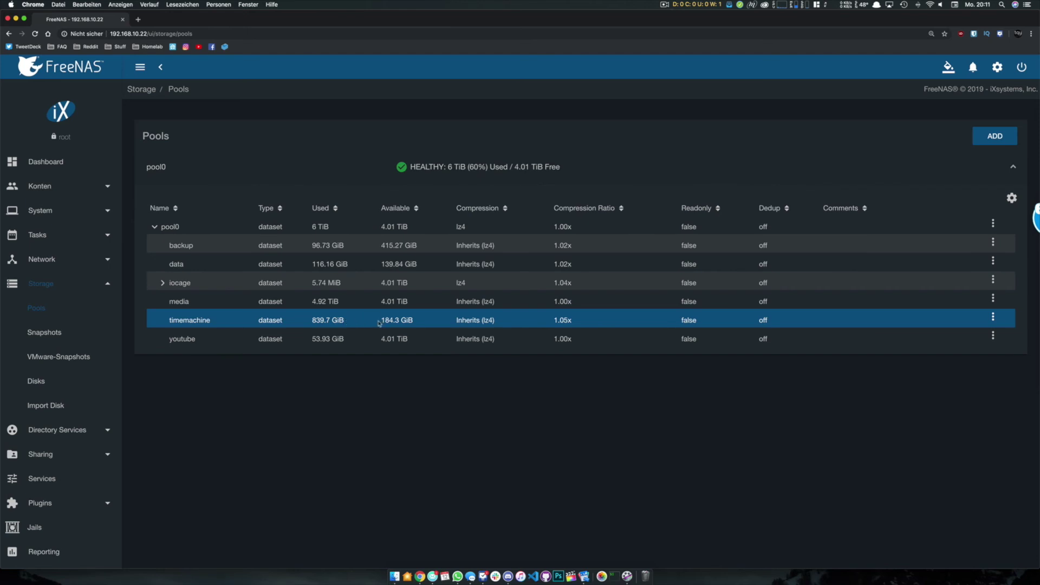
click(440, 337)
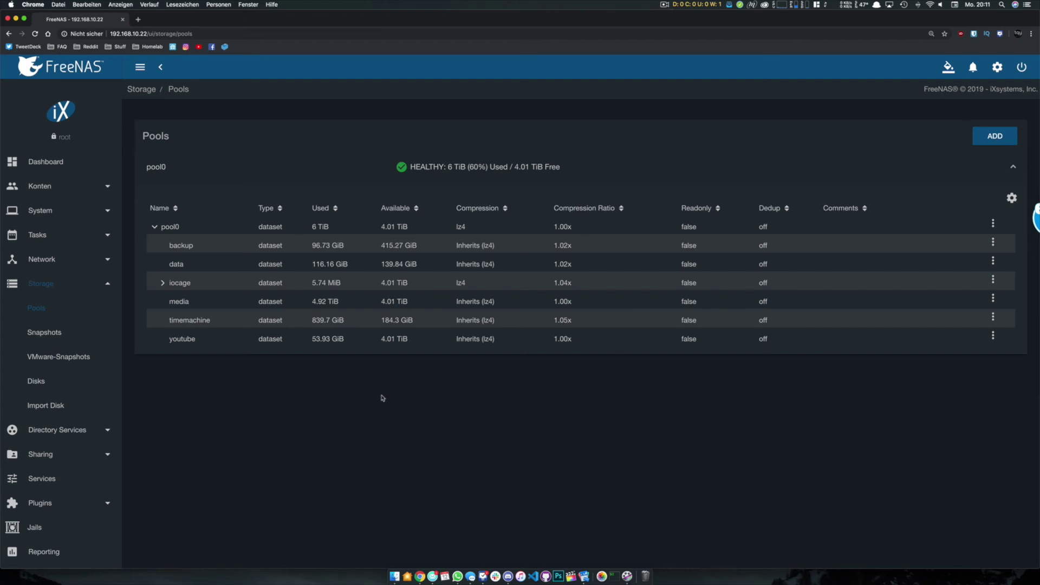
click(345, 344)
Review the storage snapshots, VMware snapshots and the list of installed disks with their sizes.
click(70, 330)
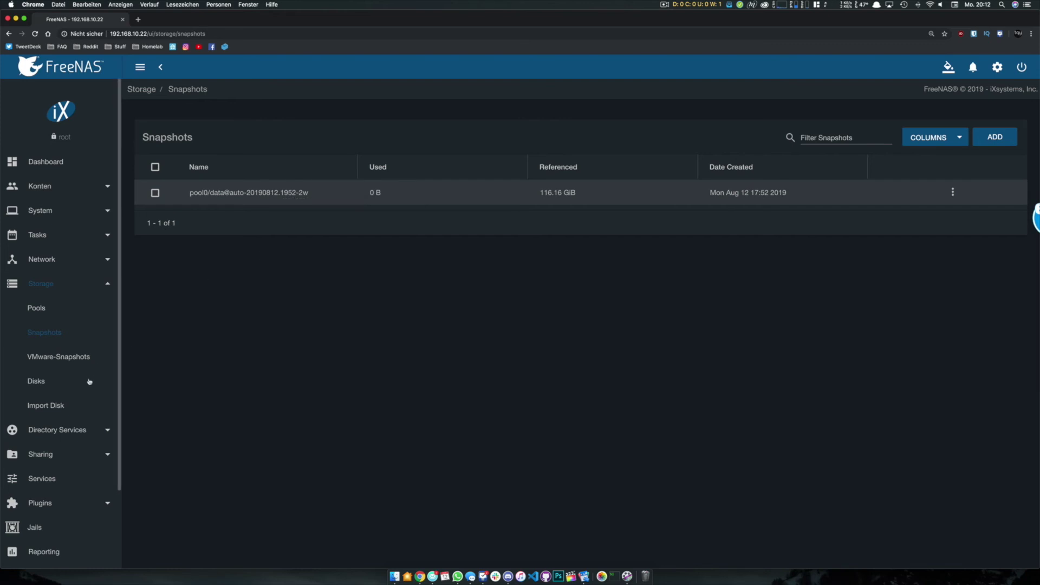
click(71, 359)
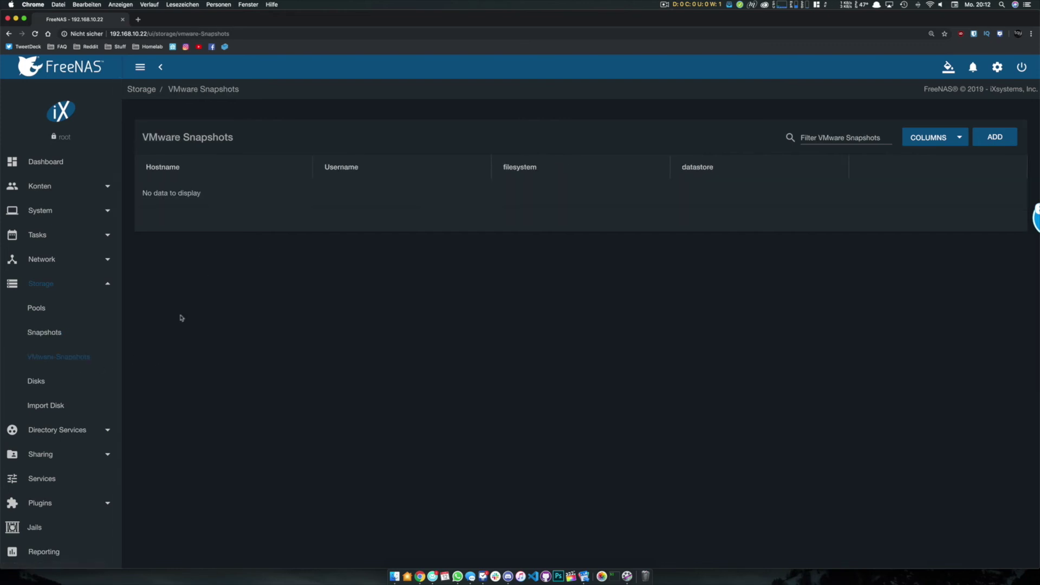
click(57, 383)
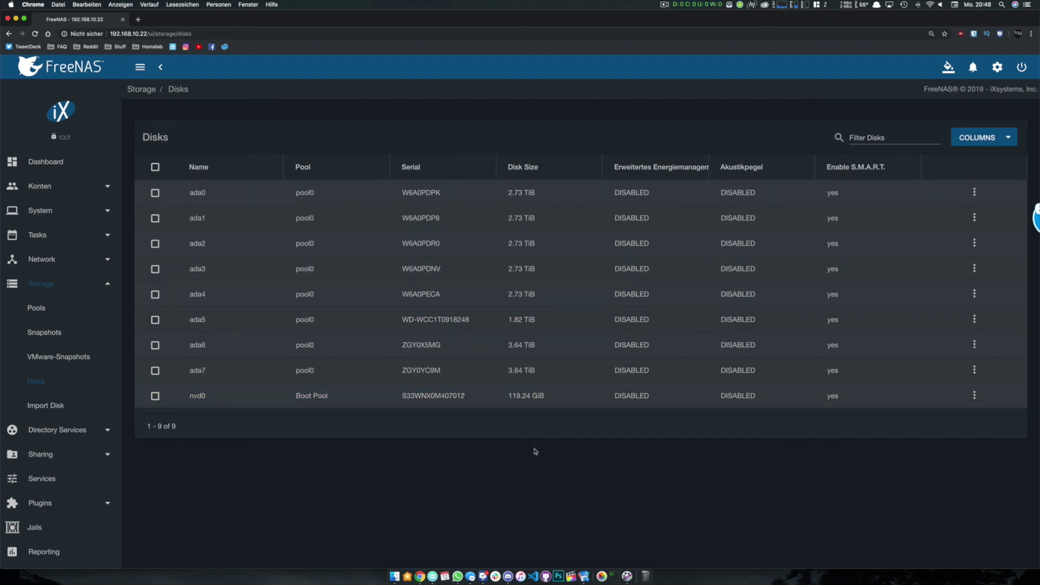
click(519, 190)
click(553, 219)
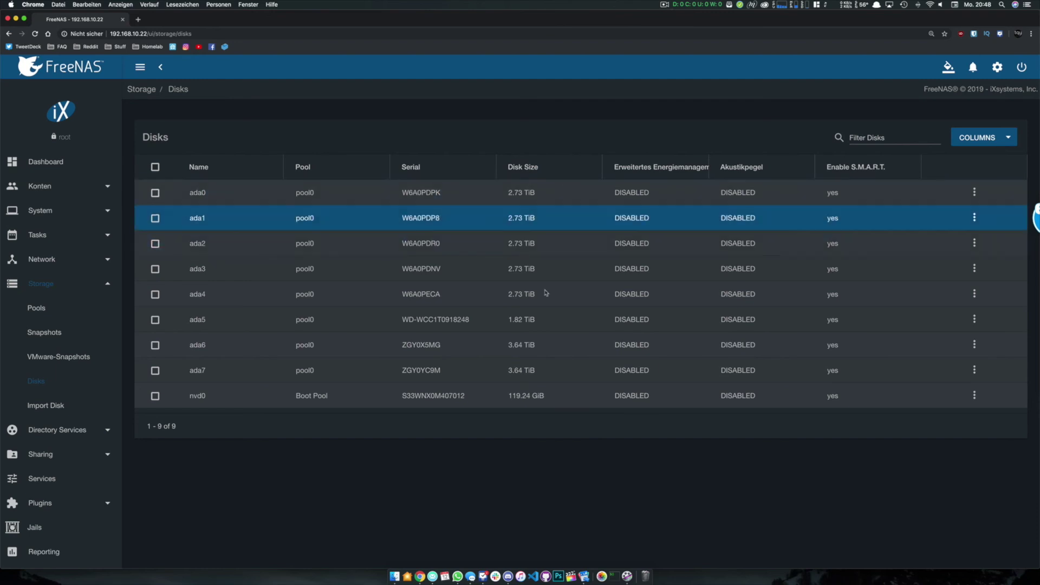
click(544, 327)
click(537, 394)
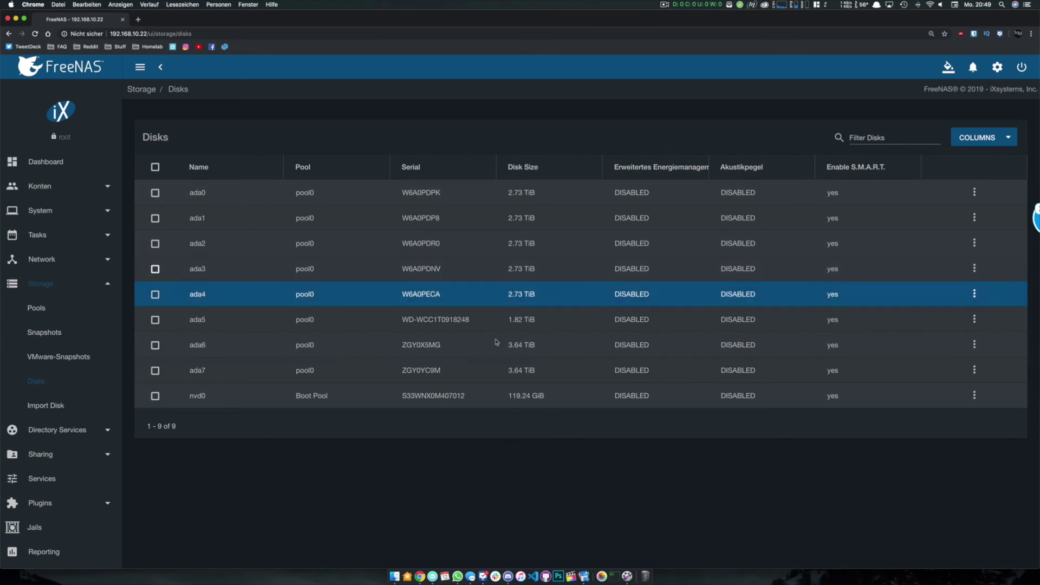
Look at the Import Disk form and the available directory service options.
click(64, 408)
click(90, 288)
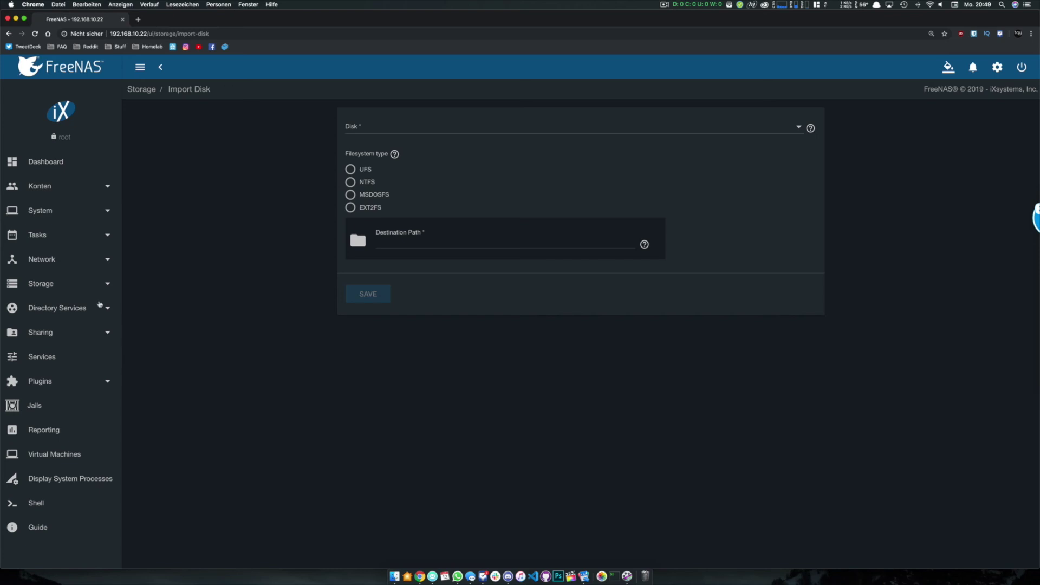
click(96, 307)
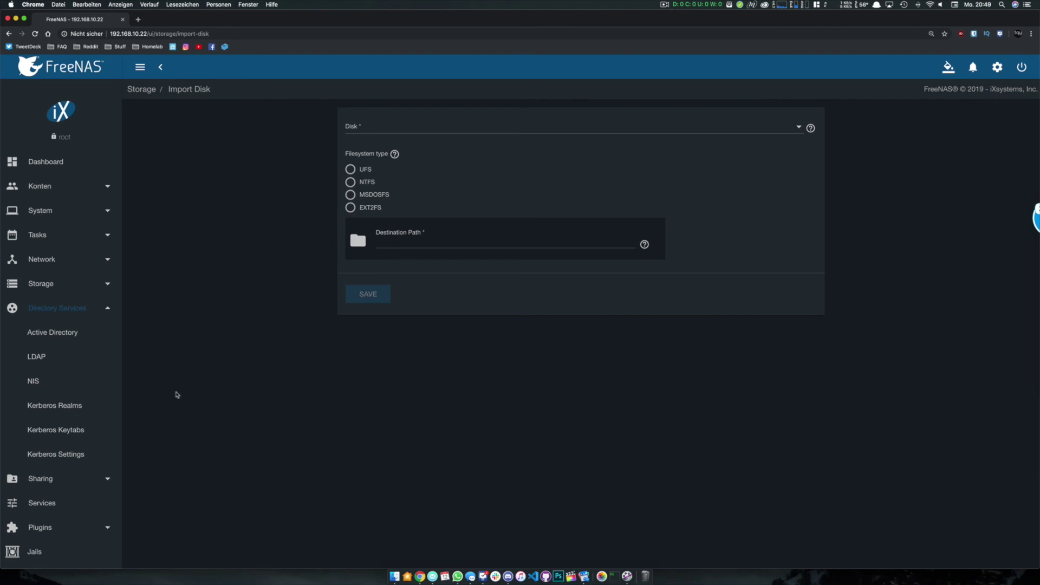
click(95, 310)
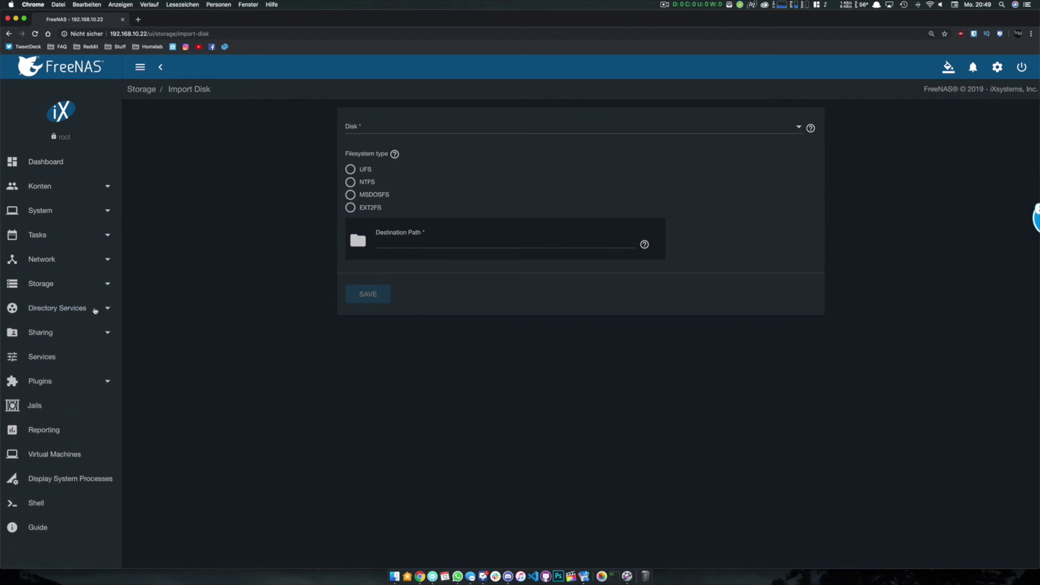
Review the Apple (AFP) shares and the Unix (NFS) shares for the media and backup paths.
click(84, 332)
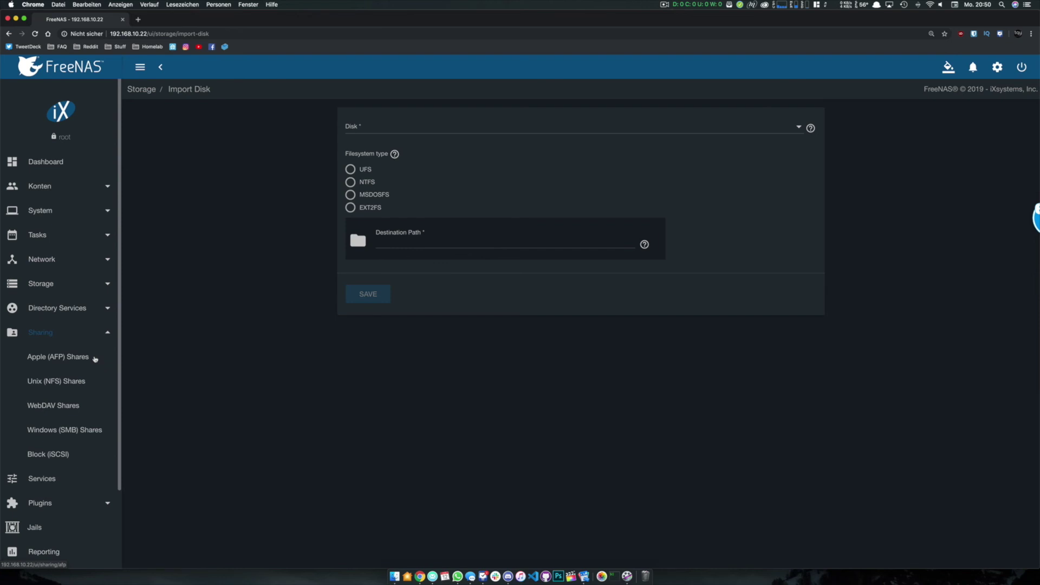
click(95, 358)
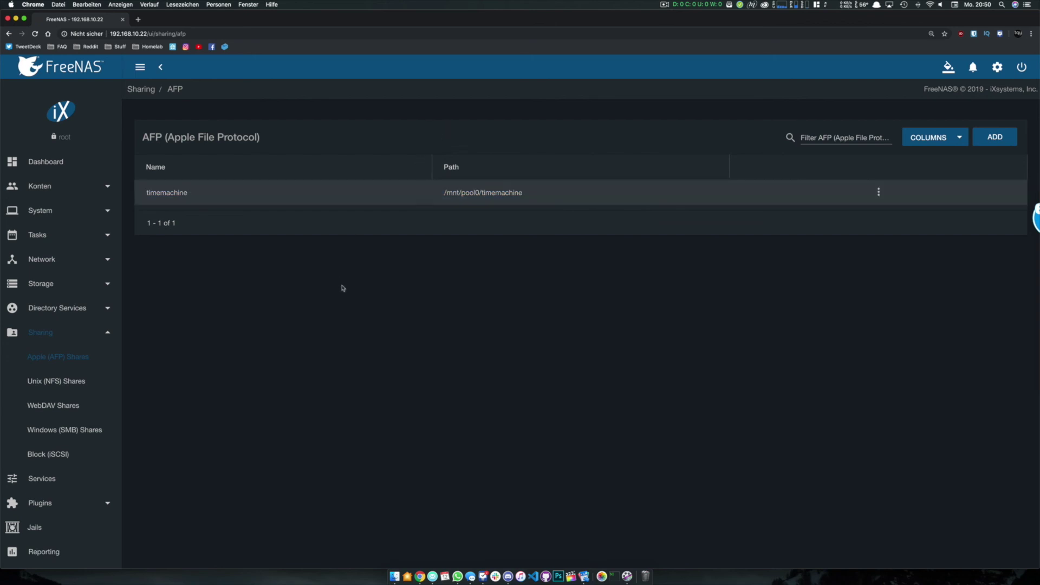
click(72, 382)
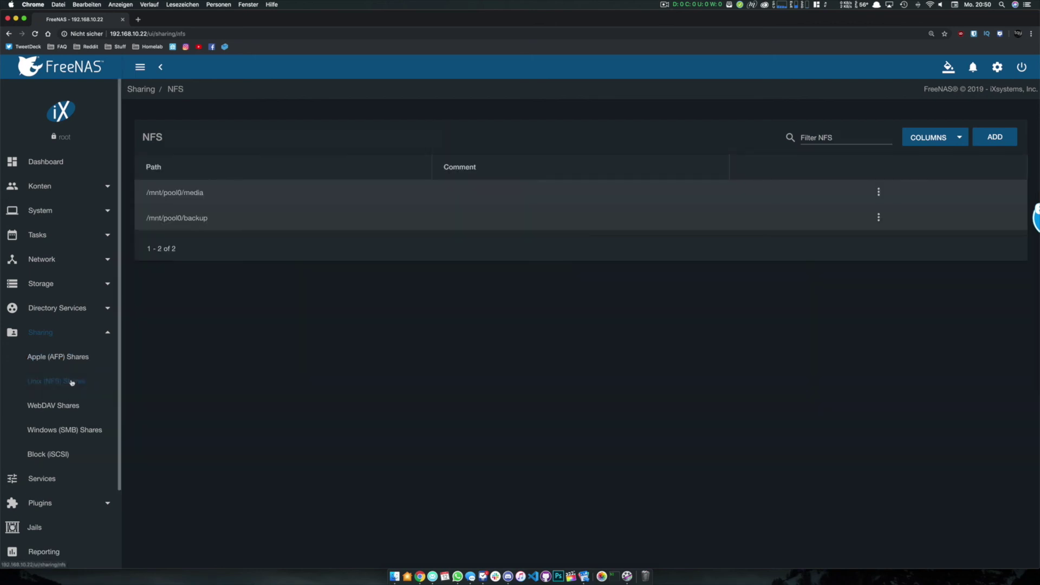
click(344, 226)
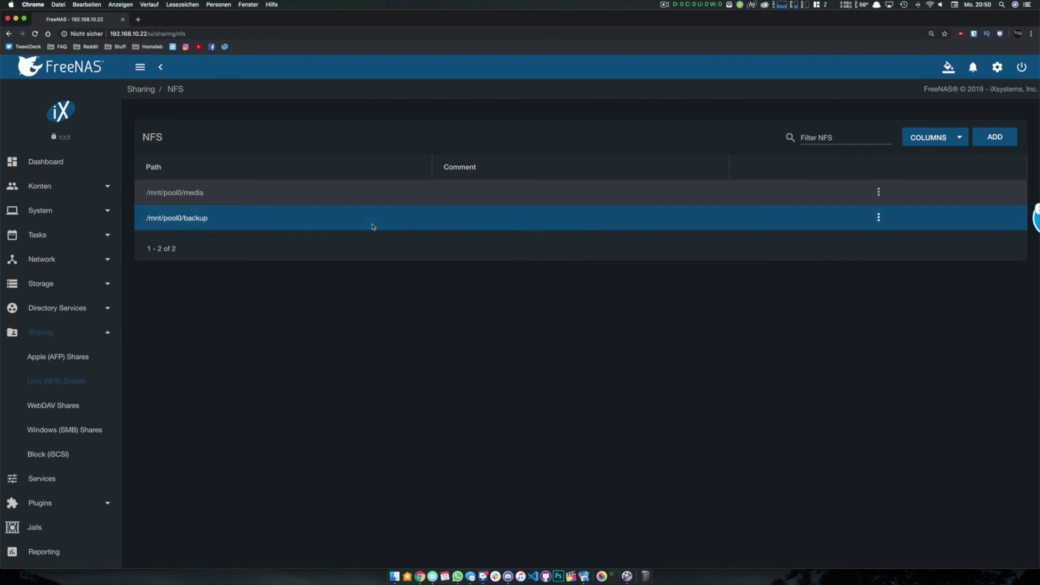
click(374, 190)
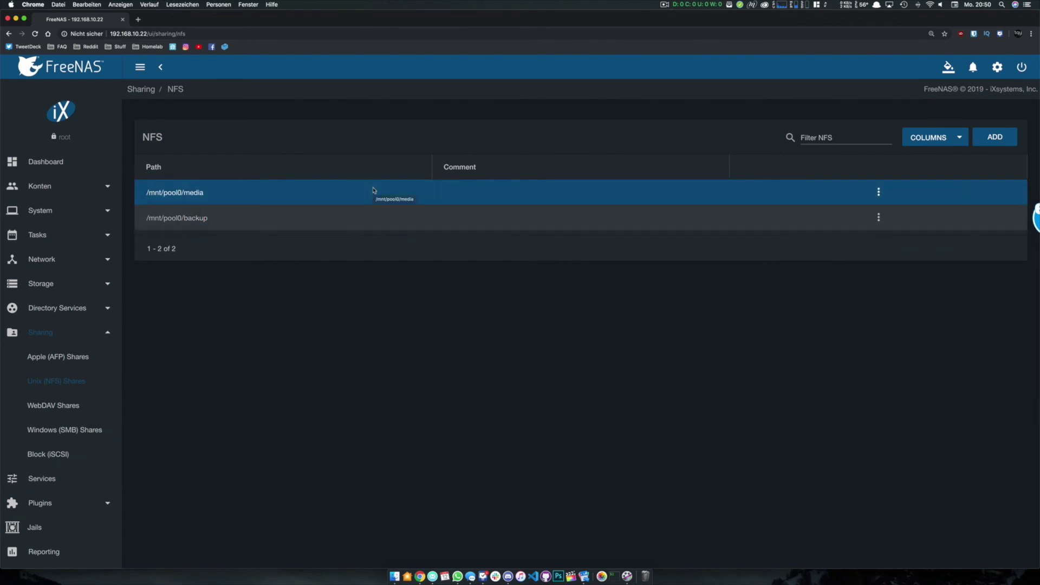
click(324, 212)
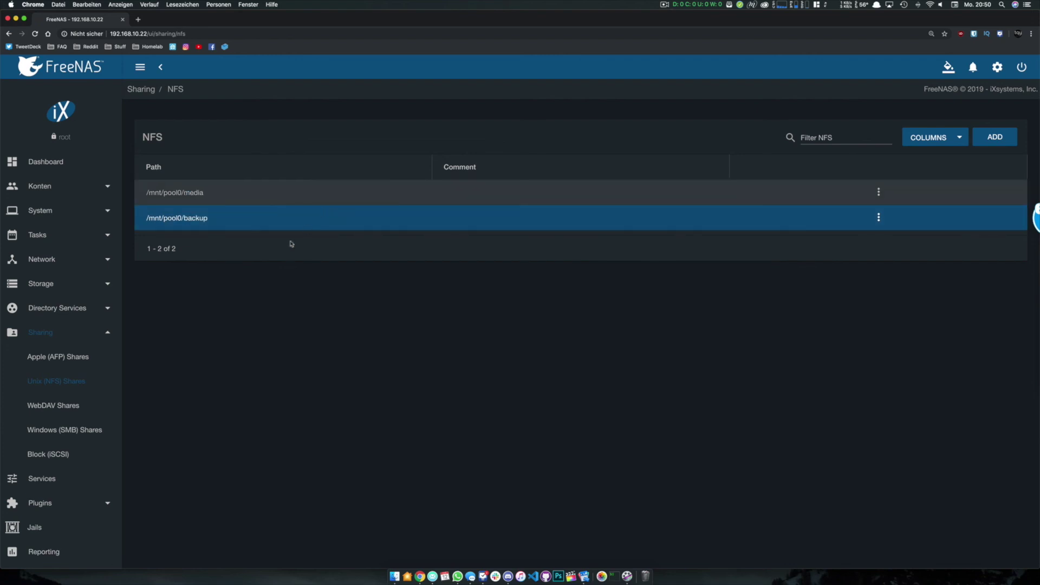
Look through the WebDAV shares, Windows (SMB) shares and the iSCSI target global configuration.
click(67, 406)
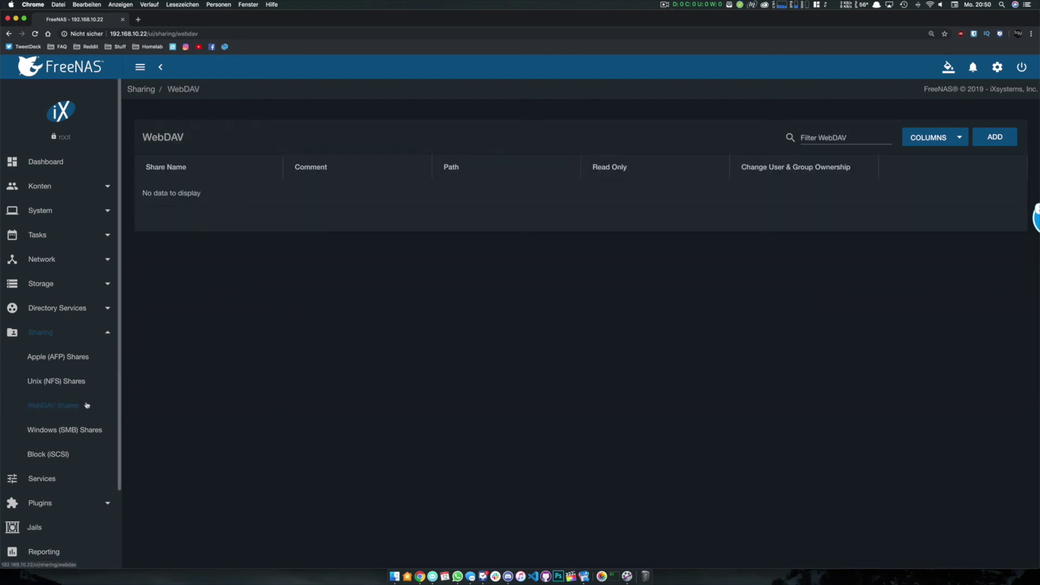
click(75, 429)
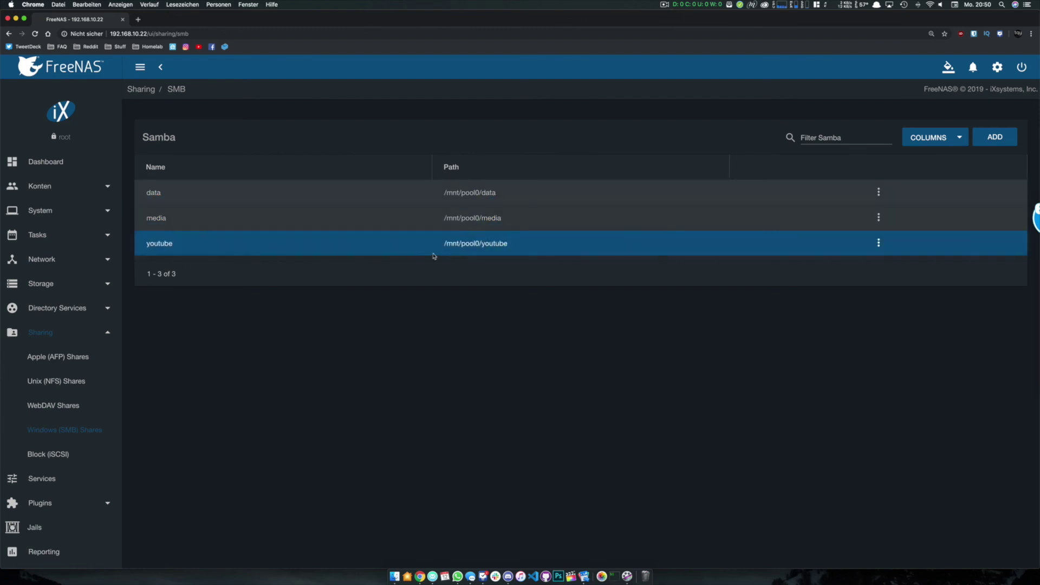
click(496, 254)
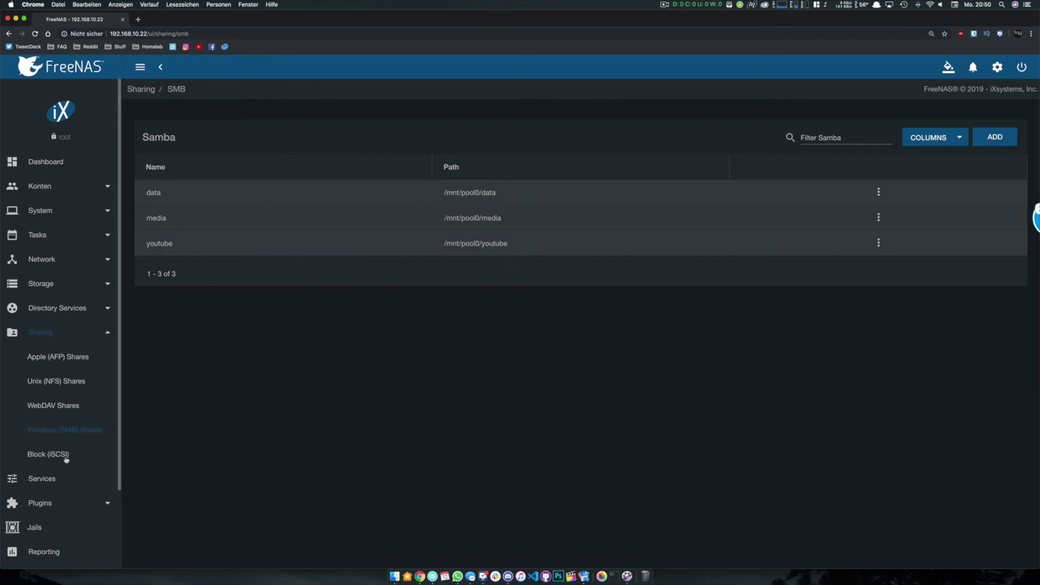
click(49, 454)
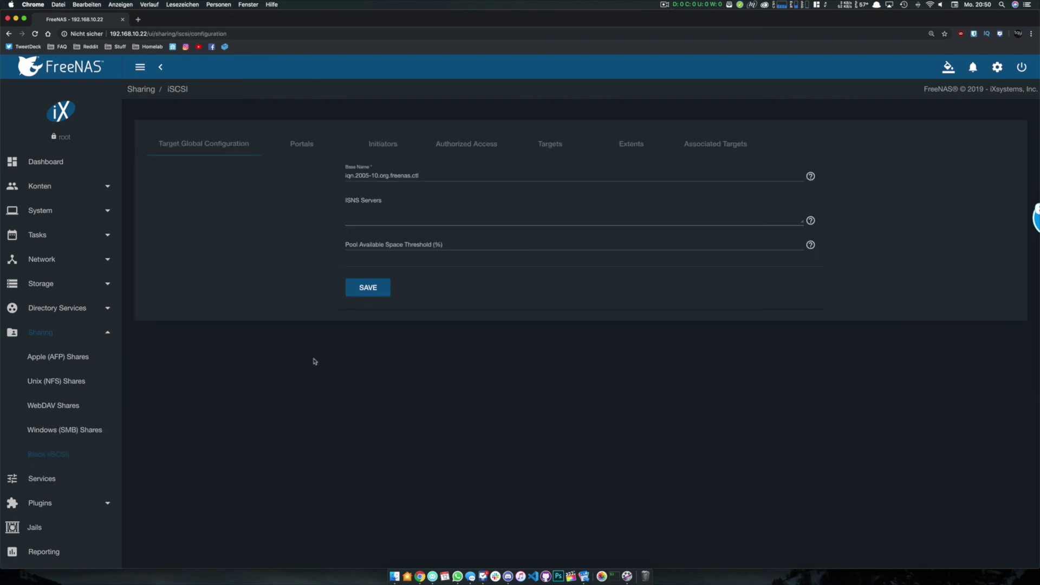
Review the list of services with their running and autostart settings, and show the plugin options.
click(98, 335)
click(69, 357)
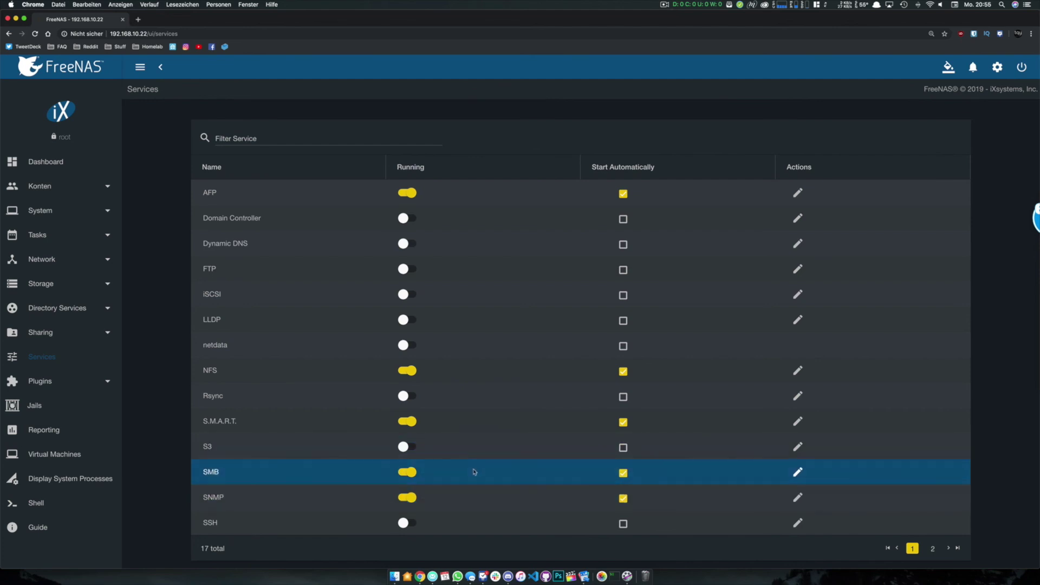
click(68, 381)
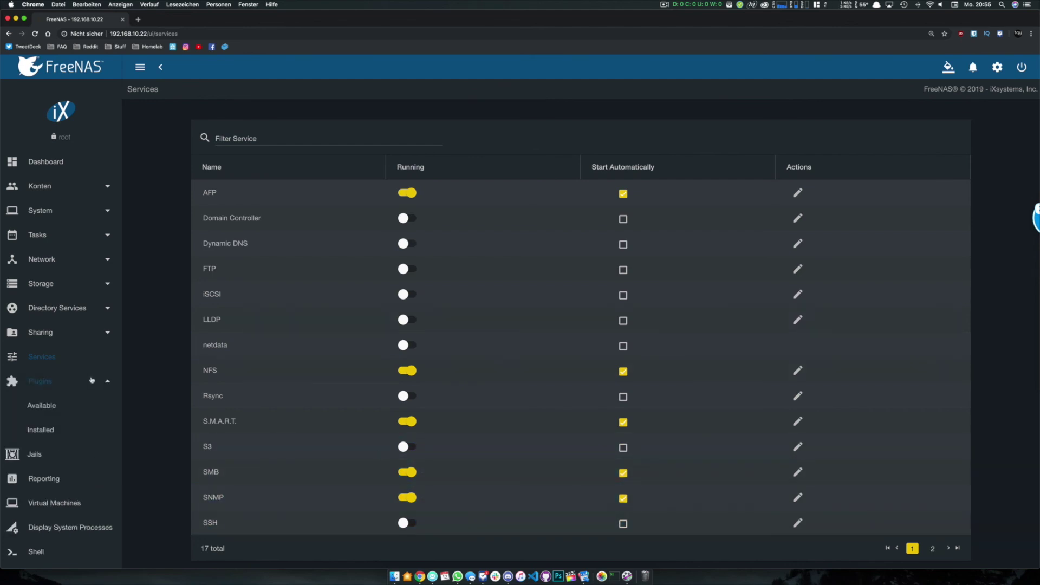
View the Jails page and the CPU reporting page.
click(53, 454)
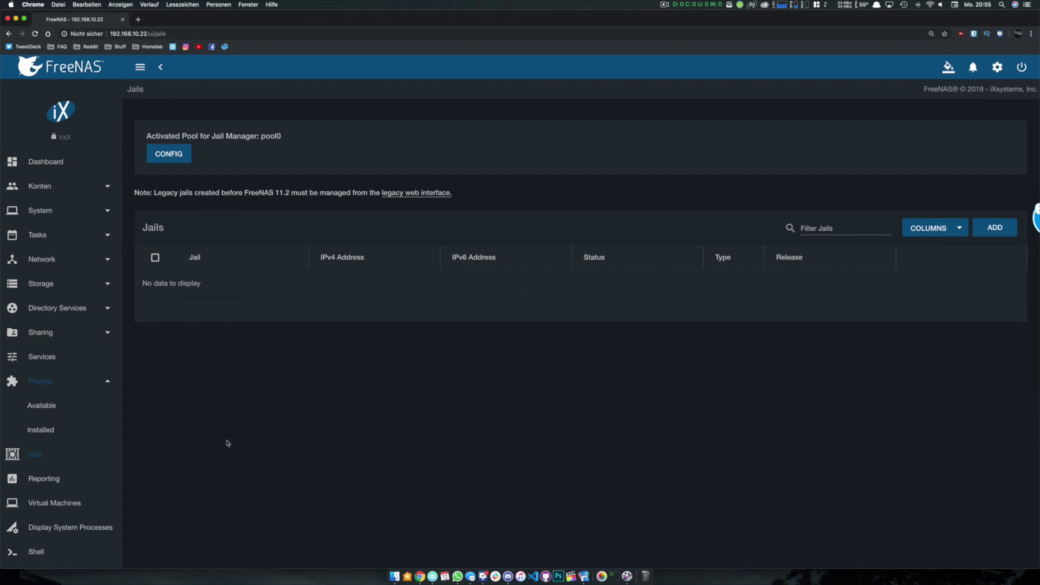
click(89, 475)
scroll(65, 467, down, 1)
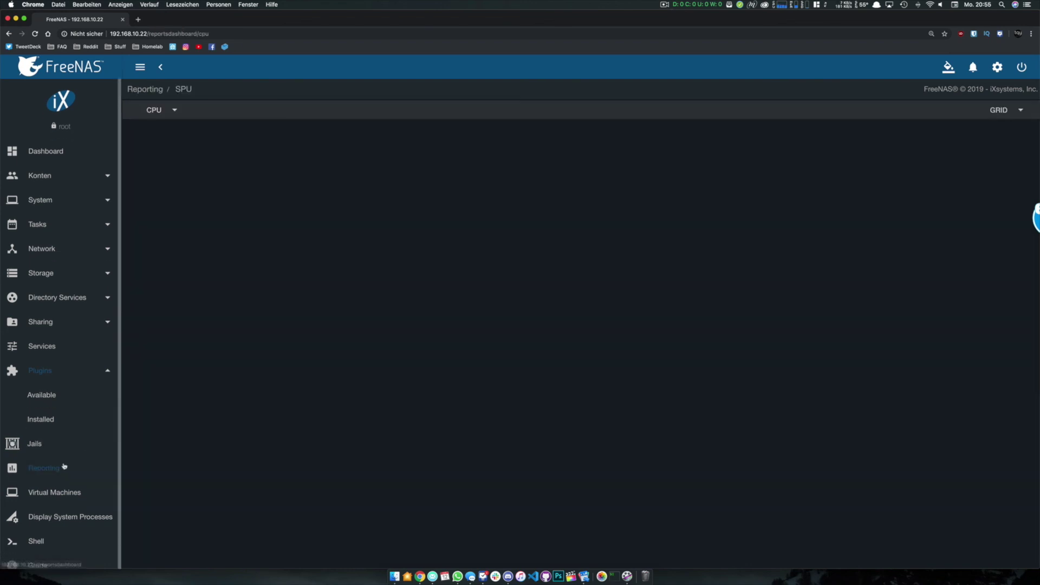